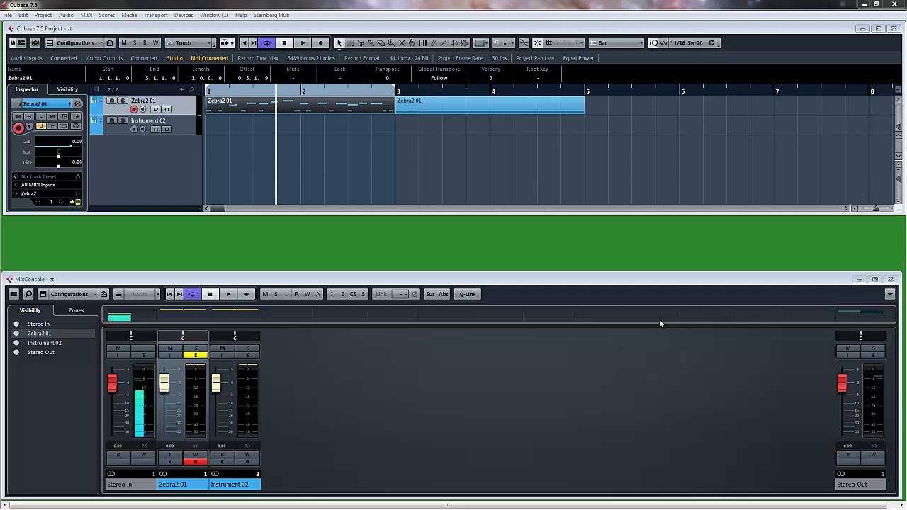
# - Open the Zebra2 instrument, load BLANK PATCH from the Resource folder, and add a Comb1 module to the first lane of the main grid
pyautogui.click(77, 202)
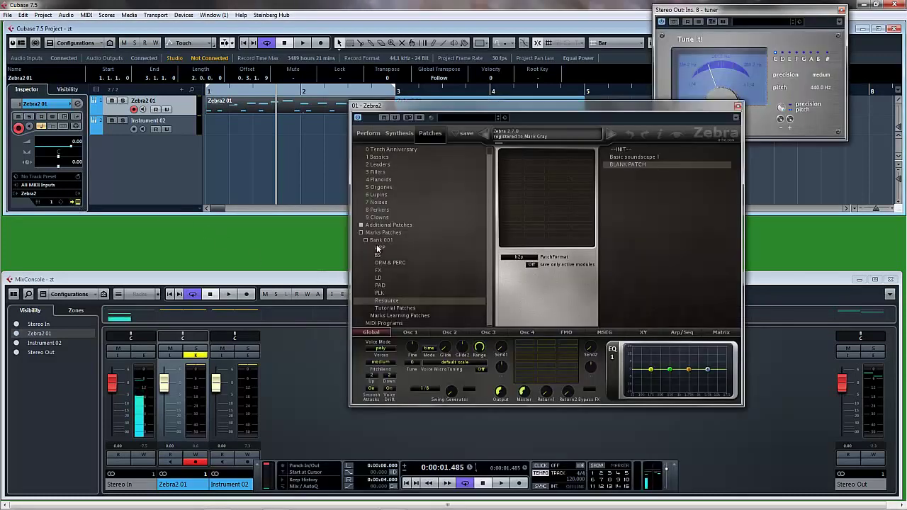
pyautogui.moveTo(486, 106); pyautogui.dragTo(413, 114)
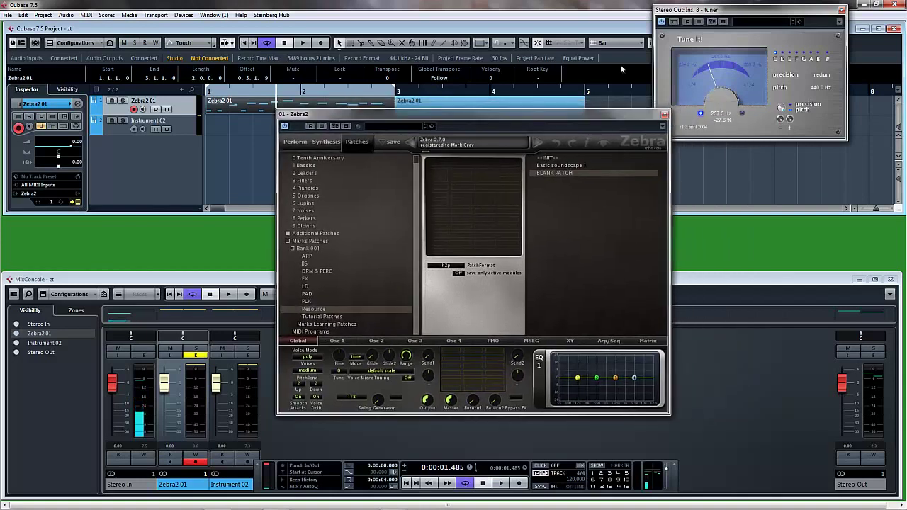
pyautogui.click(558, 173)
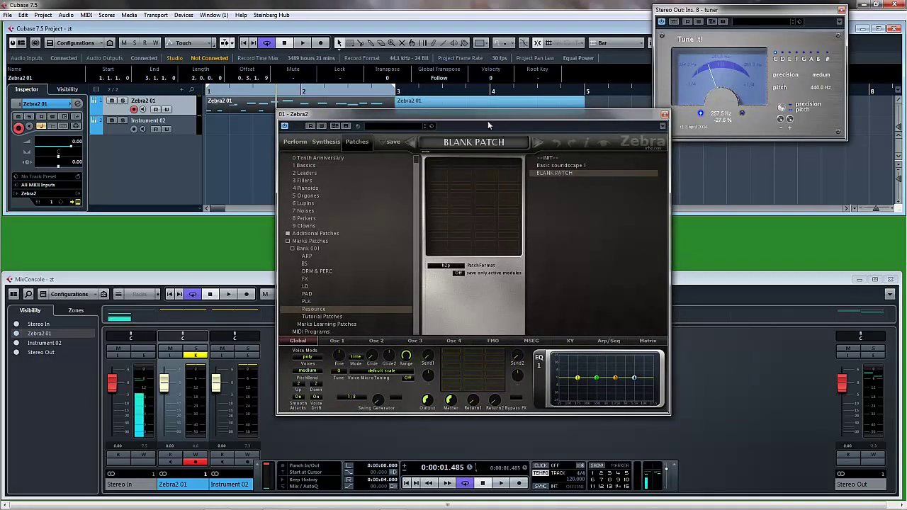
pyautogui.moveTo(487, 122); pyautogui.dragTo(463, 133)
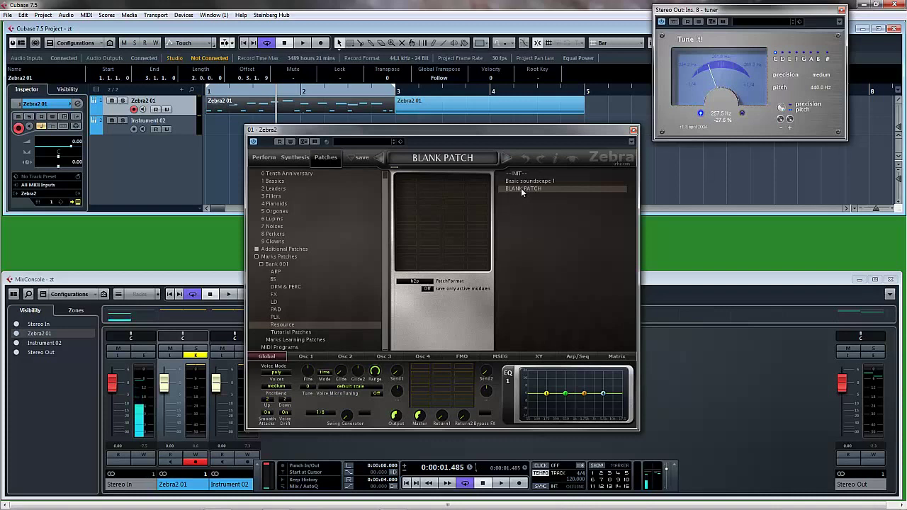
pyautogui.rightClick(409, 179)
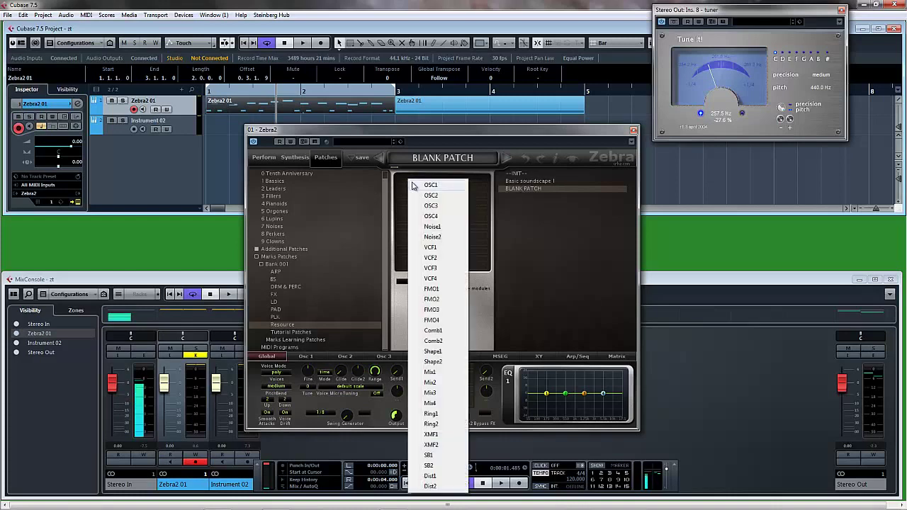
pyautogui.click(433, 330)
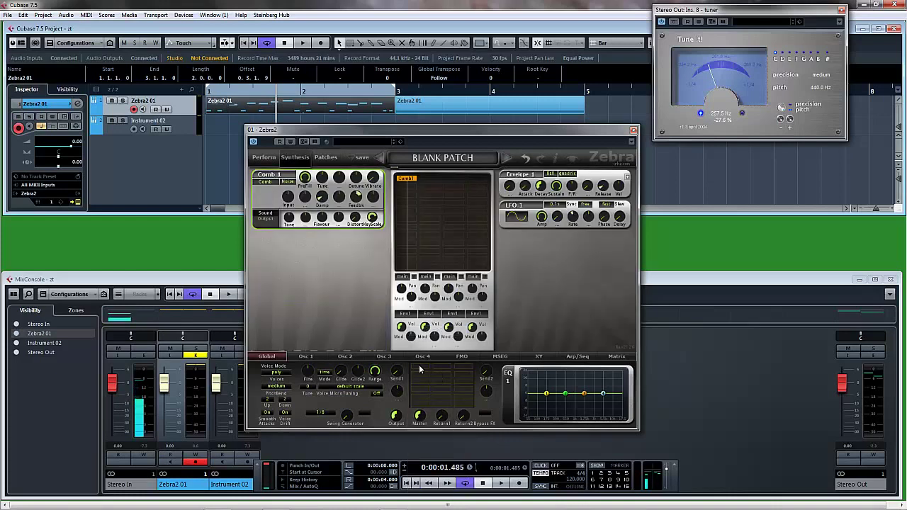
# - Add Shape3, Dist3, Rev1 and EQ1 in sequence to the first lane of the effects grid and leave them bypassed
pyautogui.rightClick(444, 343)
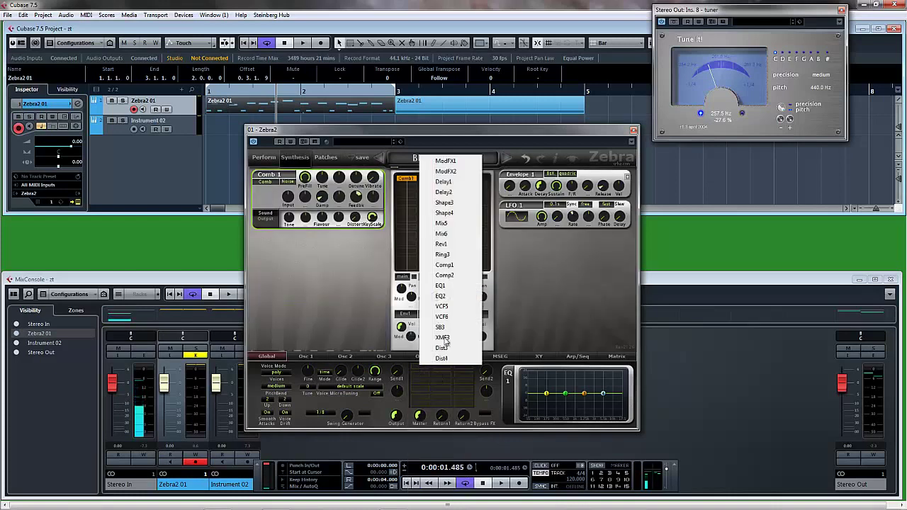
pyautogui.click(455, 203)
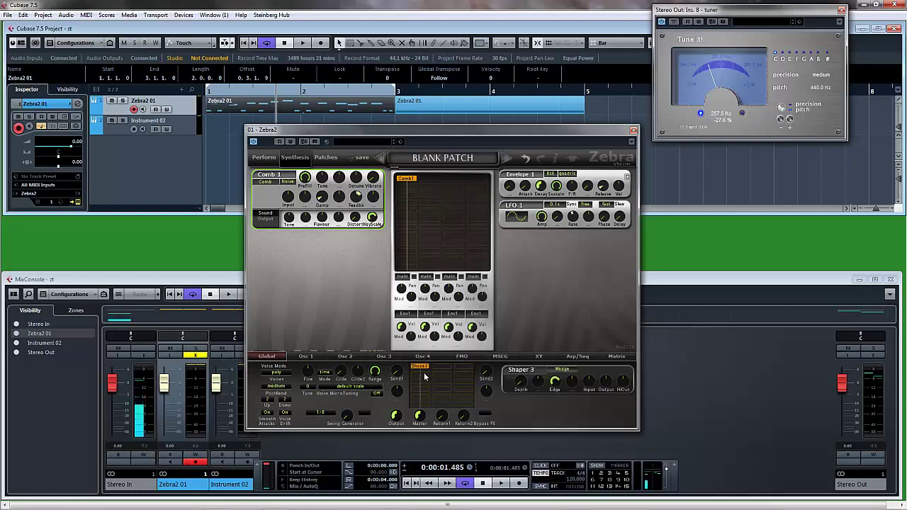
pyautogui.rightClick(424, 377)
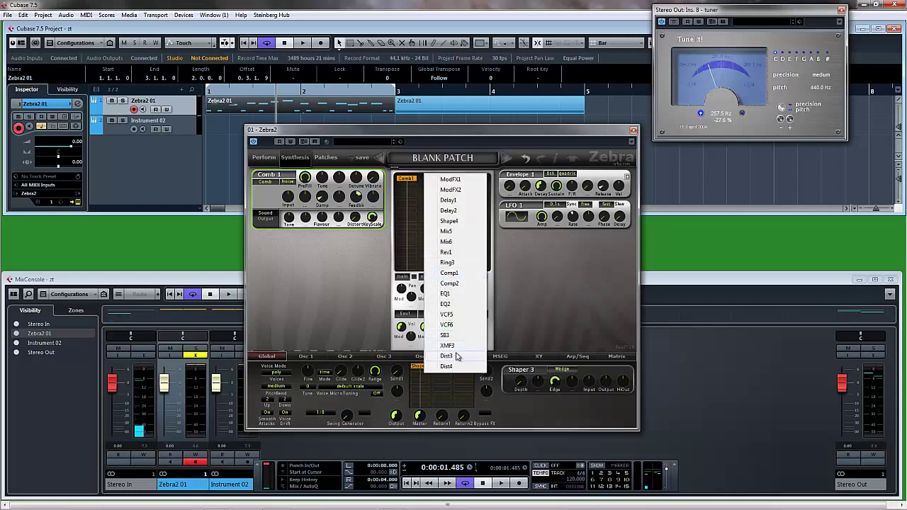
pyautogui.click(456, 356)
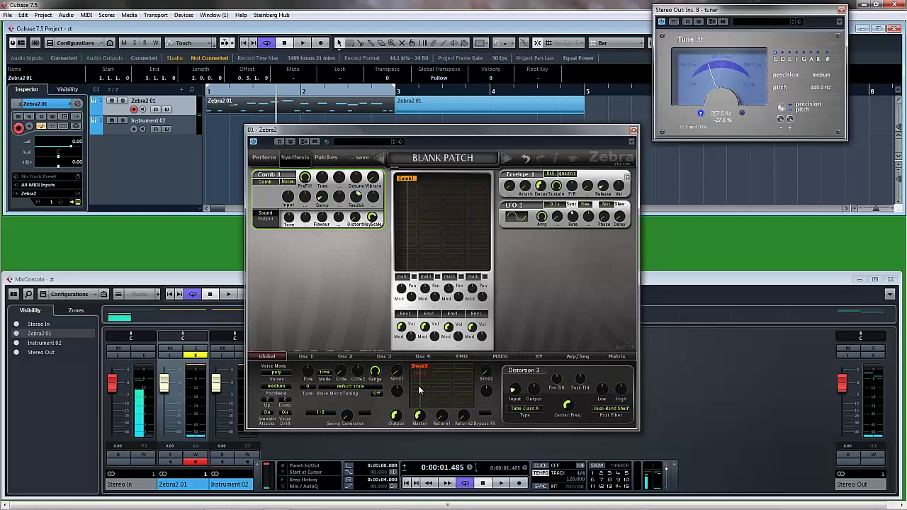
pyautogui.rightClick(420, 385)
pyautogui.click(454, 203)
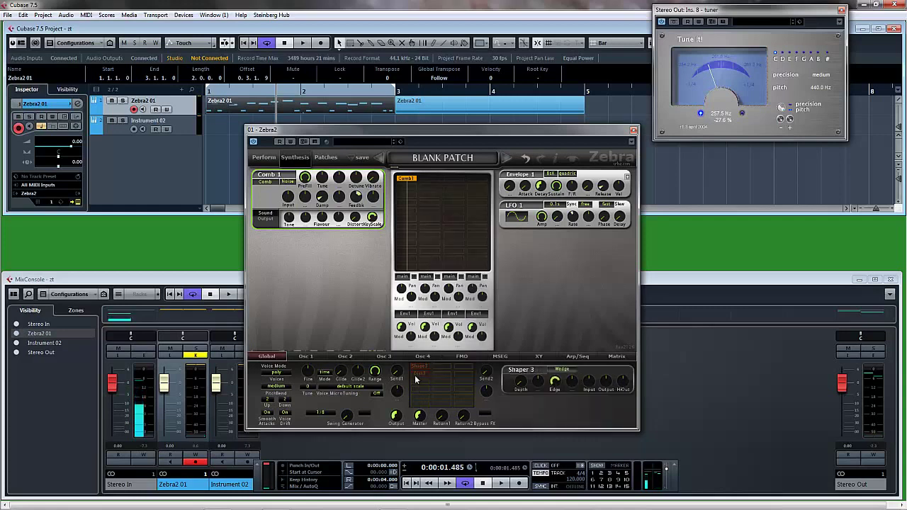
pyautogui.rightClick(422, 385)
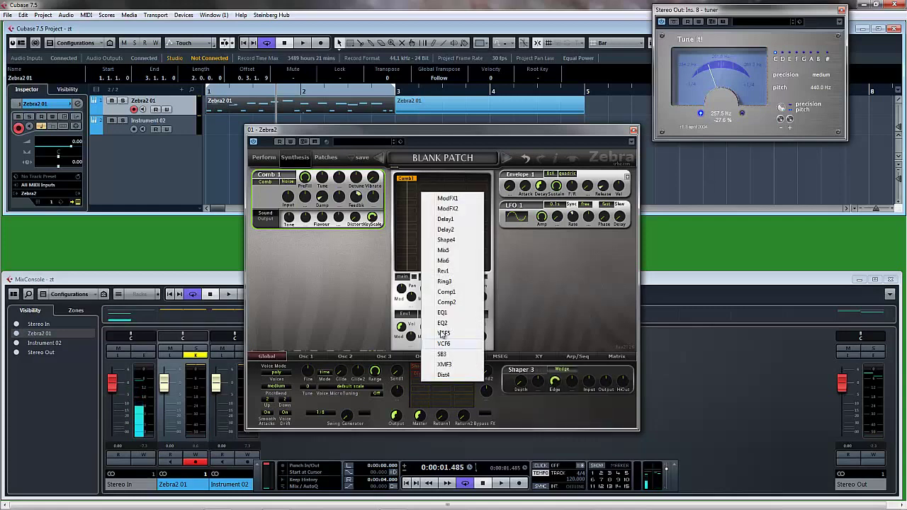
pyautogui.click(460, 277)
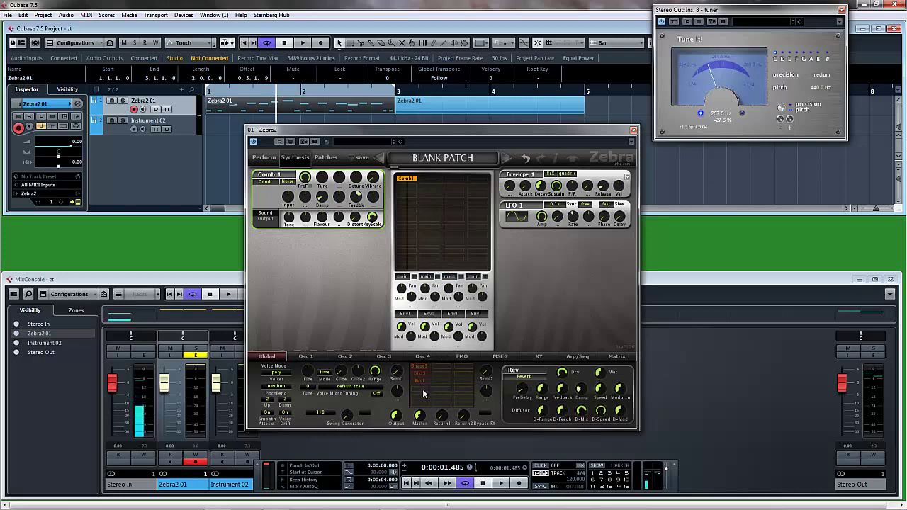
pyautogui.rightClick(423, 394)
pyautogui.click(461, 320)
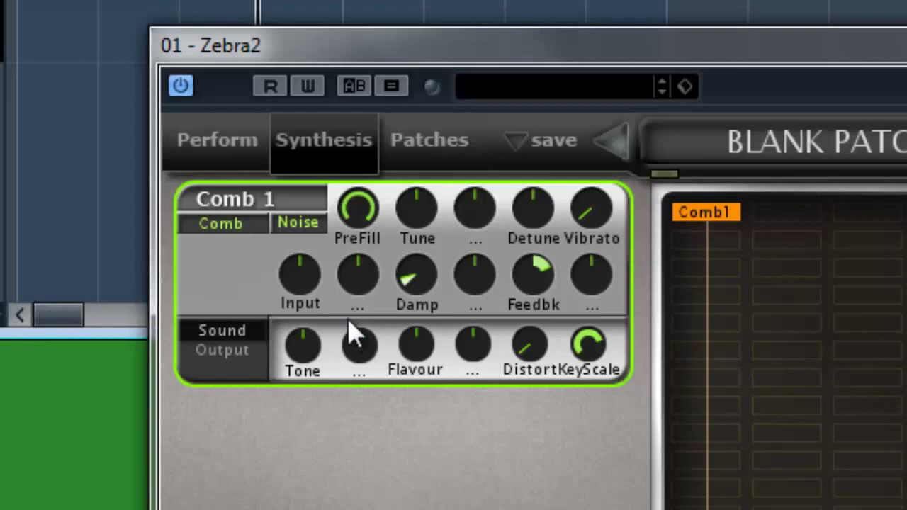
# - Set Comb 1 to the Dissonant model and raise its Detune, Damp and output Vol
pyautogui.click(223, 222)
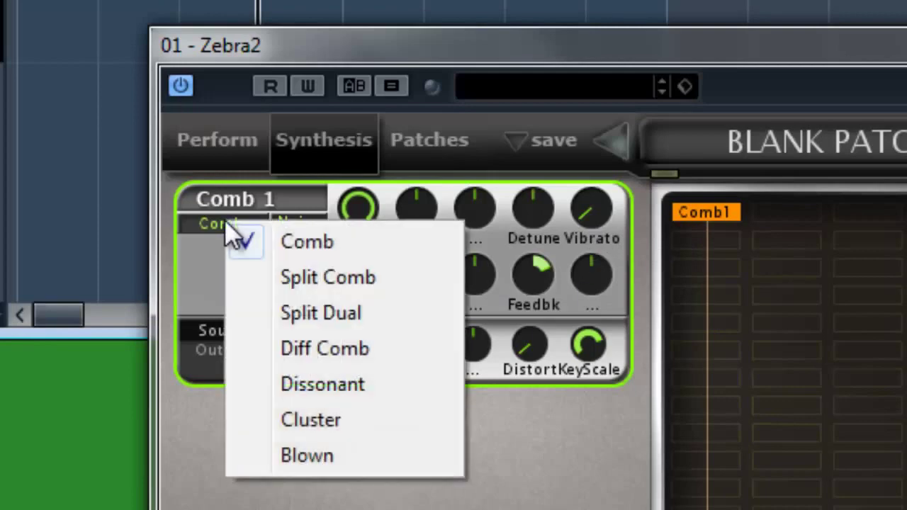
pyautogui.click(349, 405)
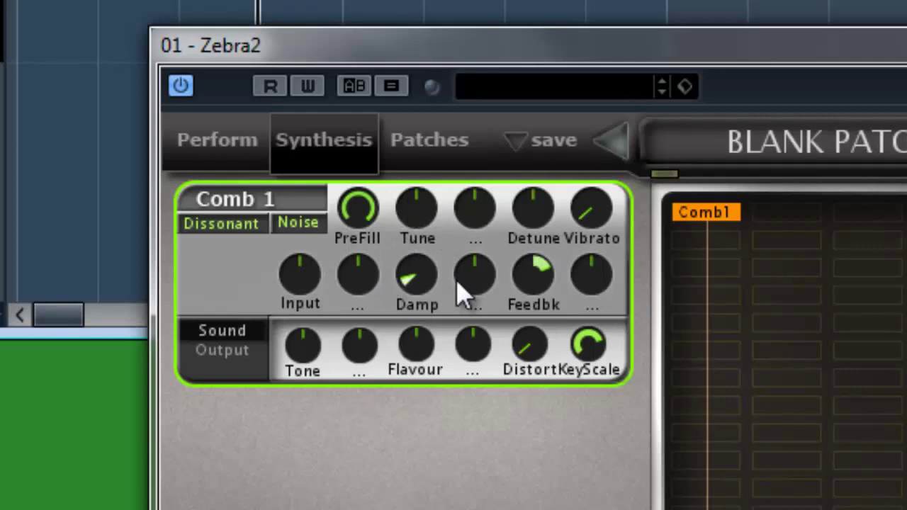
pyautogui.click(537, 210)
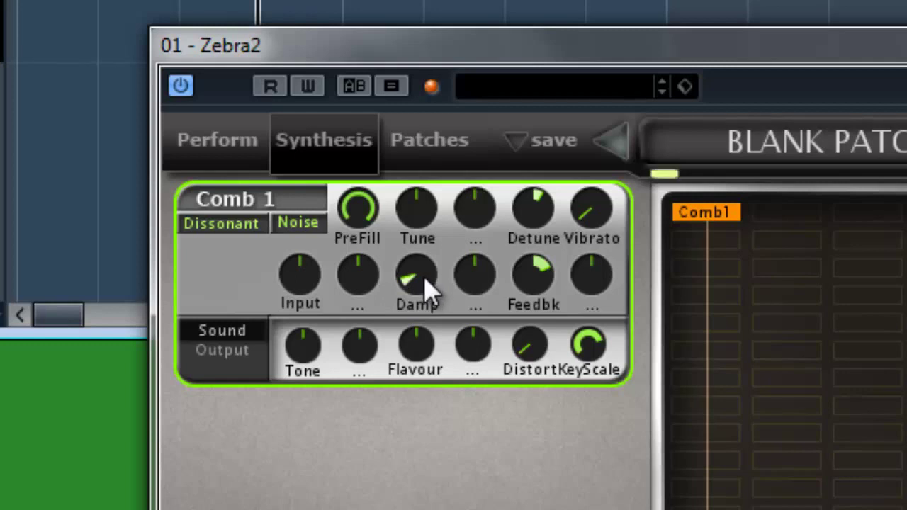
pyautogui.moveTo(425, 294); pyautogui.dragTo(423, 185)
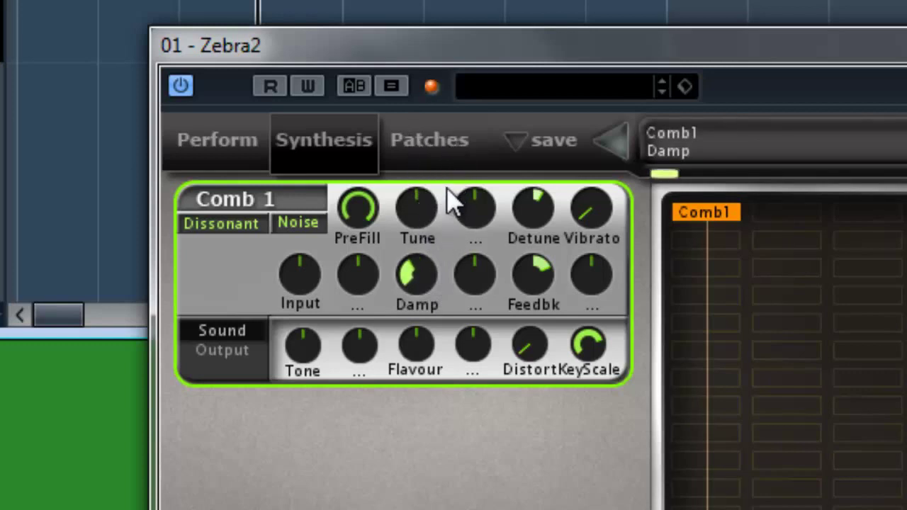
pyautogui.click(234, 350)
pyautogui.moveTo(371, 371); pyautogui.dragTo(355, 177)
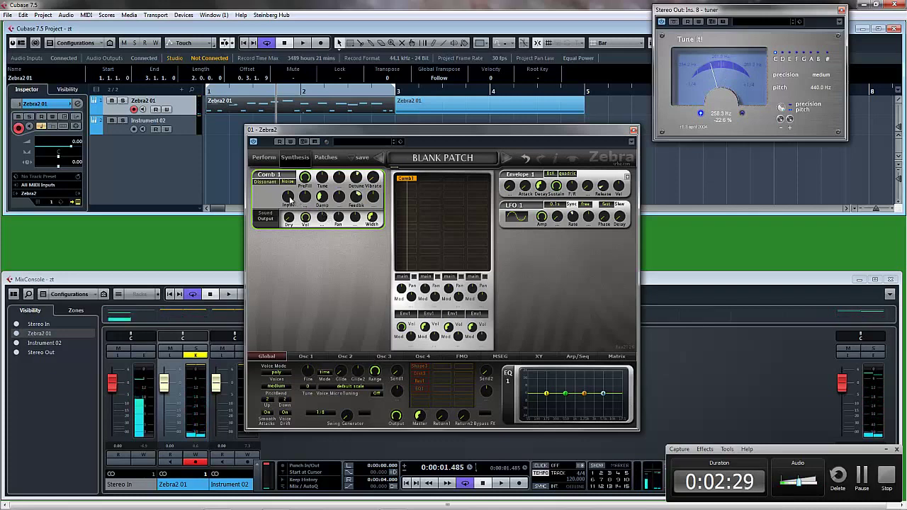
# - Audition Comb 1 with Feedback at 0.00, restore the Feedback, and test the Dry level before returning it to 0.00
pyautogui.moveTo(289, 200); pyautogui.dragTo(360, 216)
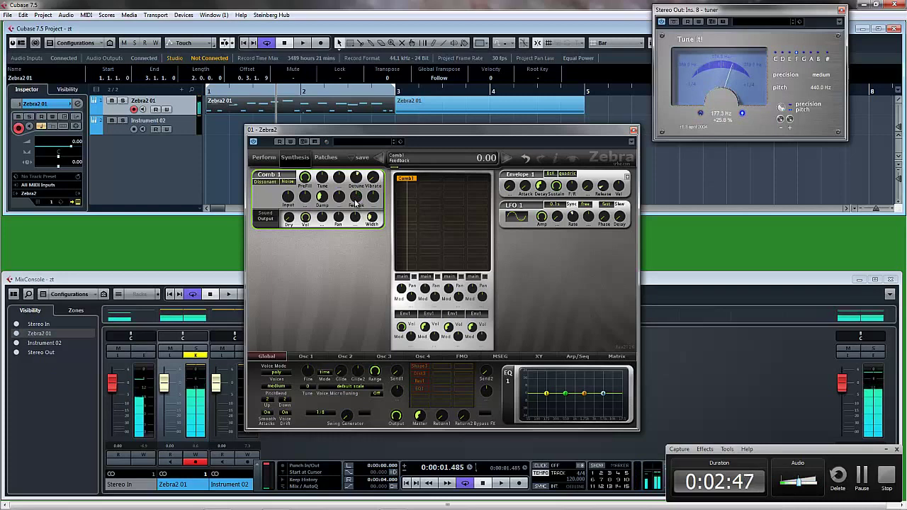
pyautogui.moveTo(356, 204); pyautogui.dragTo(363, 193)
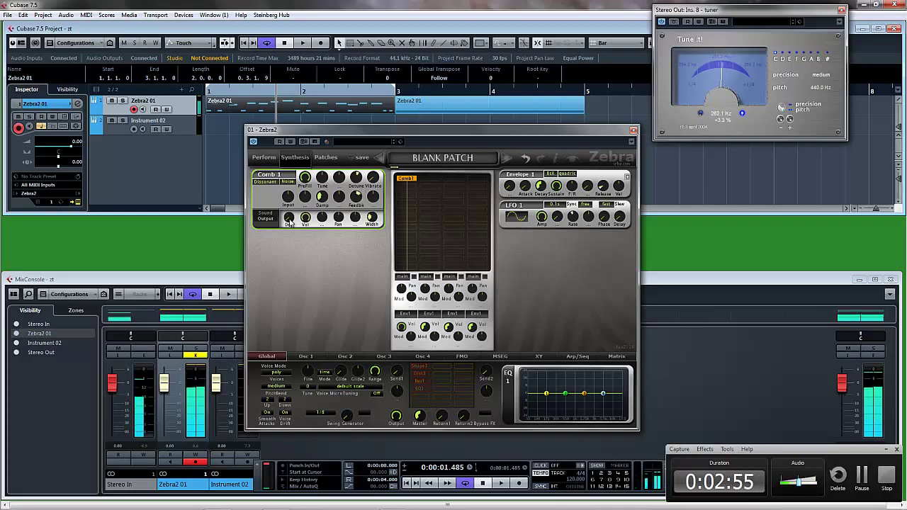
pyautogui.moveTo(288, 223)
pyautogui.moveTo(289, 222); pyautogui.dragTo(301, 292)
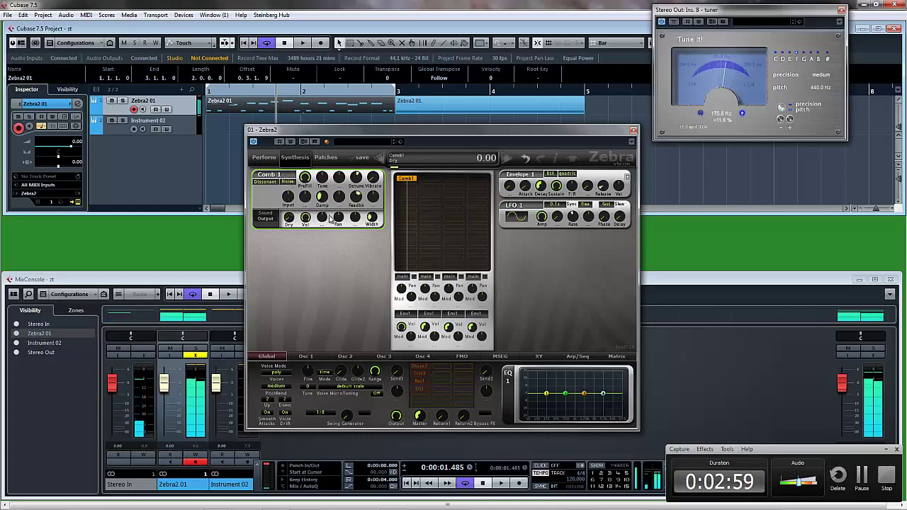
# - Raise the Distort amount in Comb 1's Sound settings and lower its Tone
pyautogui.click(269, 220)
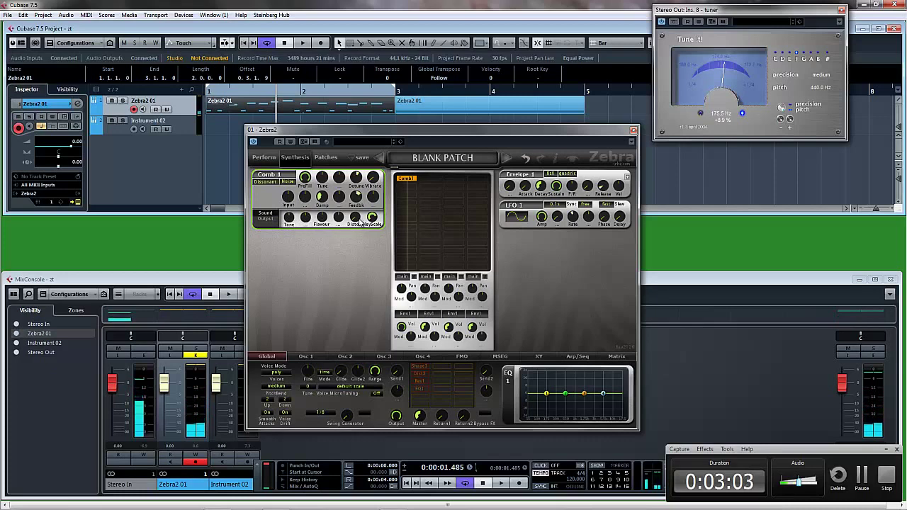
pyautogui.moveTo(355, 217); pyautogui.dragTo(357, 196)
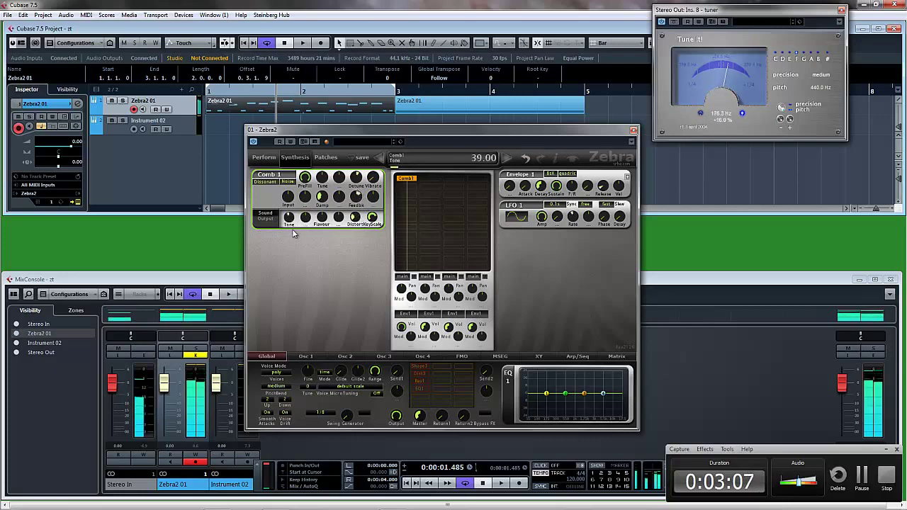
pyautogui.moveTo(288, 217); pyautogui.dragTo(288, 245)
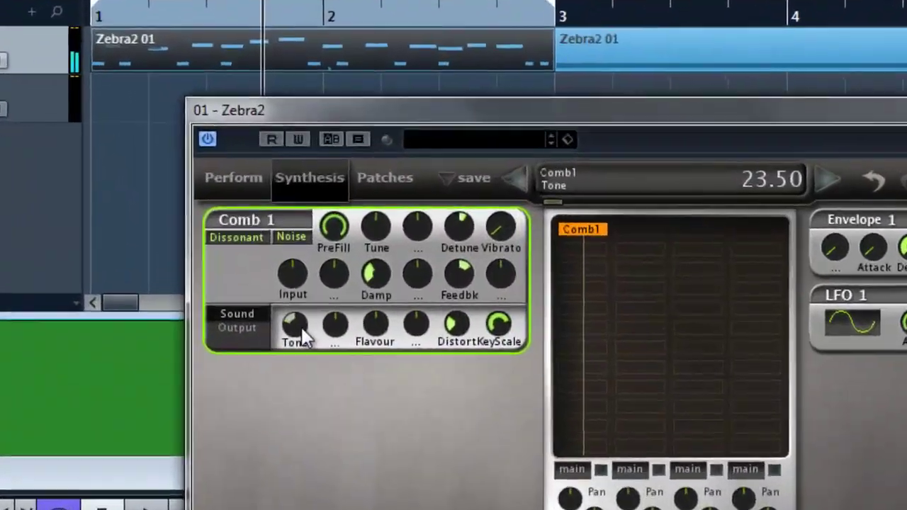
pyautogui.moveTo(302, 332); pyautogui.dragTo(301, 353)
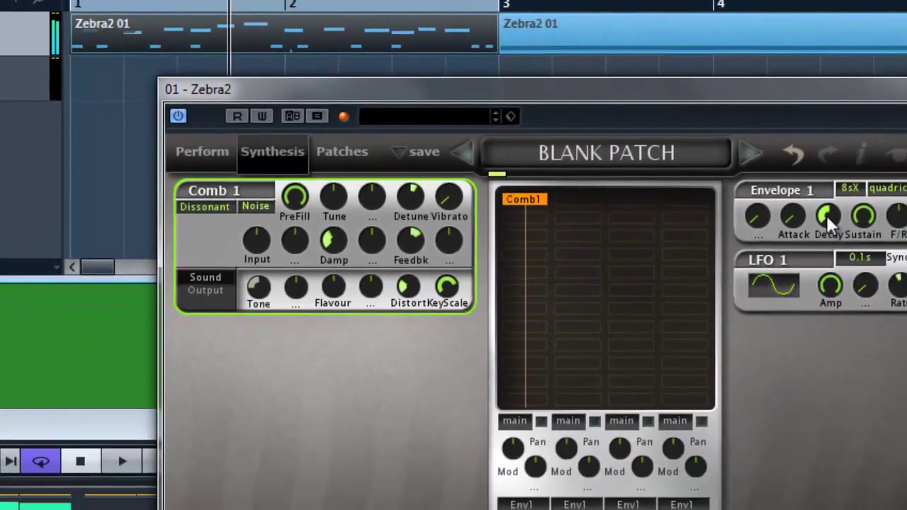
# - Shape Envelope 1 with a short Decay, low Sustain and short Release, and raise its Vel amount
pyautogui.moveTo(906, 236); pyautogui.dragTo(906, 293)
pyautogui.moveTo(802, 255); pyautogui.dragTo(802, 269)
pyautogui.moveTo(834, 208); pyautogui.dragTo(714, 341)
pyautogui.moveTo(689, 180); pyautogui.dragTo(685, 213)
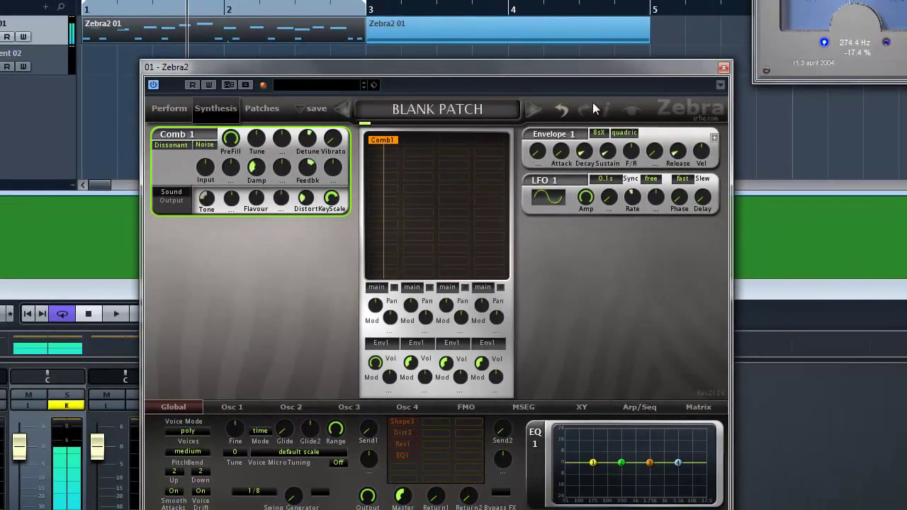
pyautogui.moveTo(607, 156); pyautogui.dragTo(582, 161)
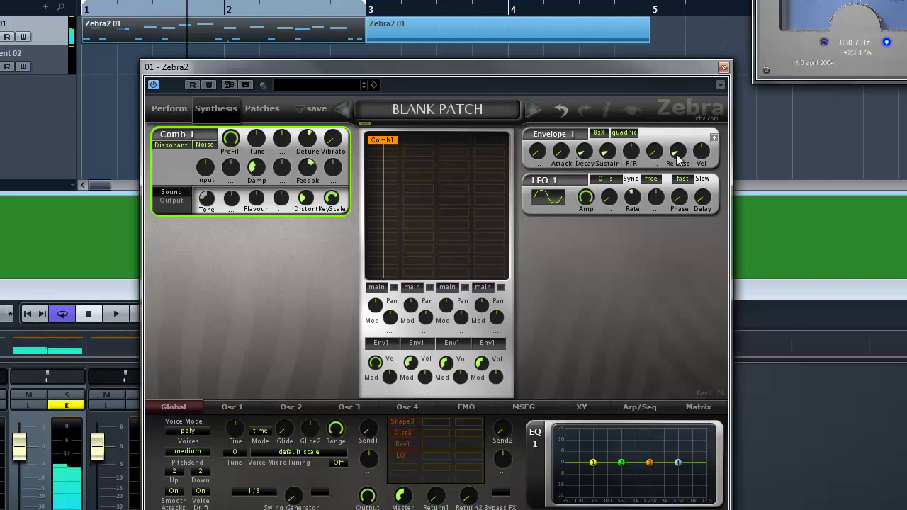
pyautogui.moveTo(702, 154); pyautogui.dragTo(705, 143)
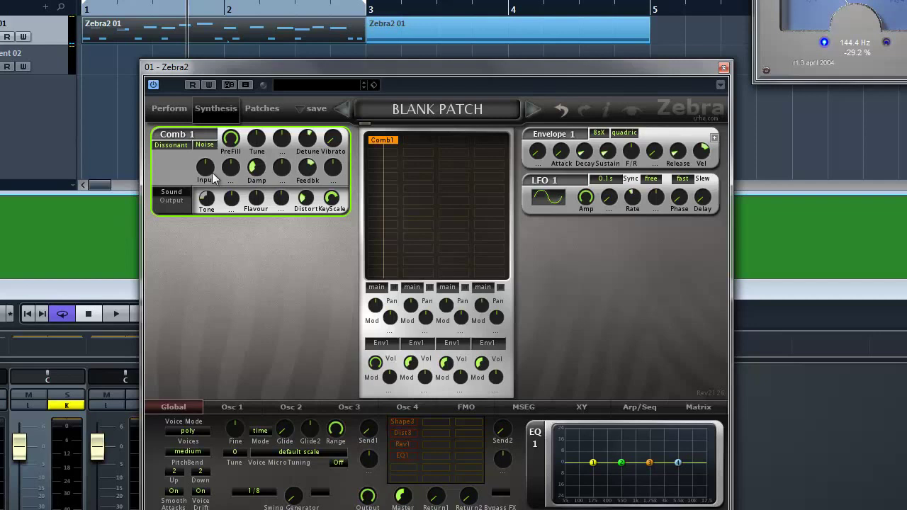
# - Assign Velocity as the modulation source for Comb 1's Damp, adjust its depth, and fine-tune Envelope 1's Vel amount
pyautogui.click(281, 173)
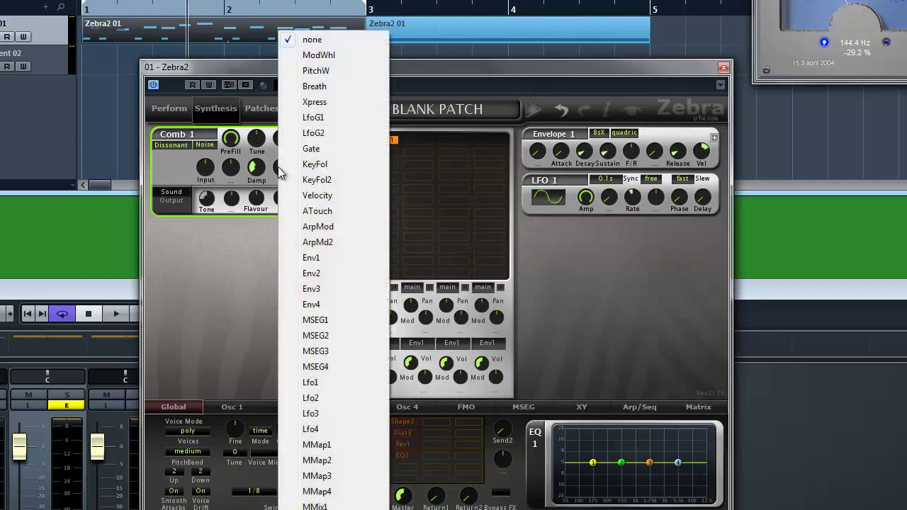
pyautogui.click(330, 202)
pyautogui.moveTo(283, 173)
pyautogui.mouseDown()
pyautogui.moveTo(288, 145)
pyautogui.moveTo(288, 177)
pyautogui.moveTo(289, 168)
pyautogui.mouseUp()
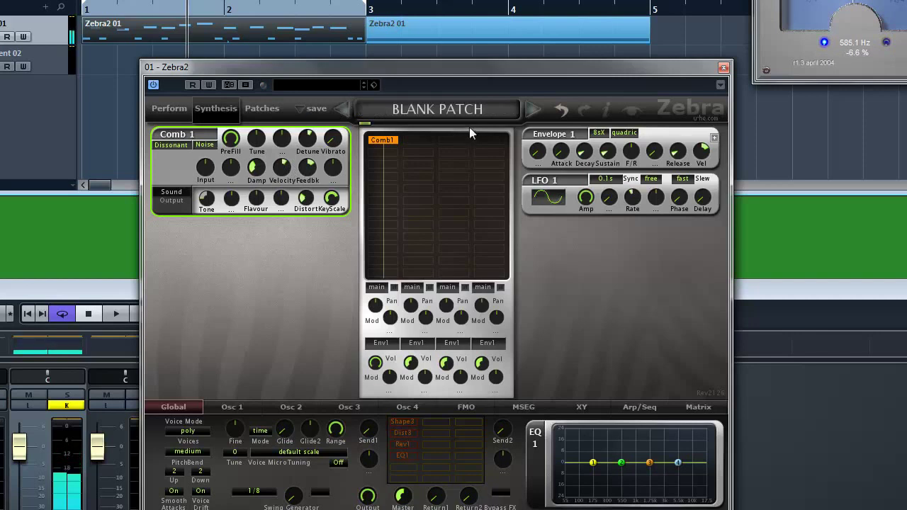
pyautogui.moveTo(698, 151)
pyautogui.mouseDown()
pyautogui.moveTo(709, 146)
pyautogui.moveTo(705, 164)
pyautogui.mouseUp()
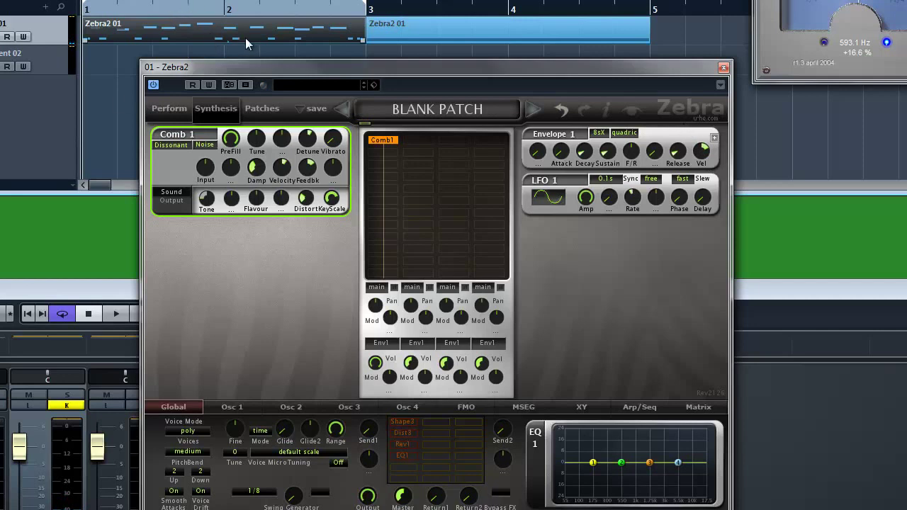
# - Play back the Zebra2 01 MIDI part briefly and raise Envelope 1's Sustain to 68.00
pyautogui.press('space')
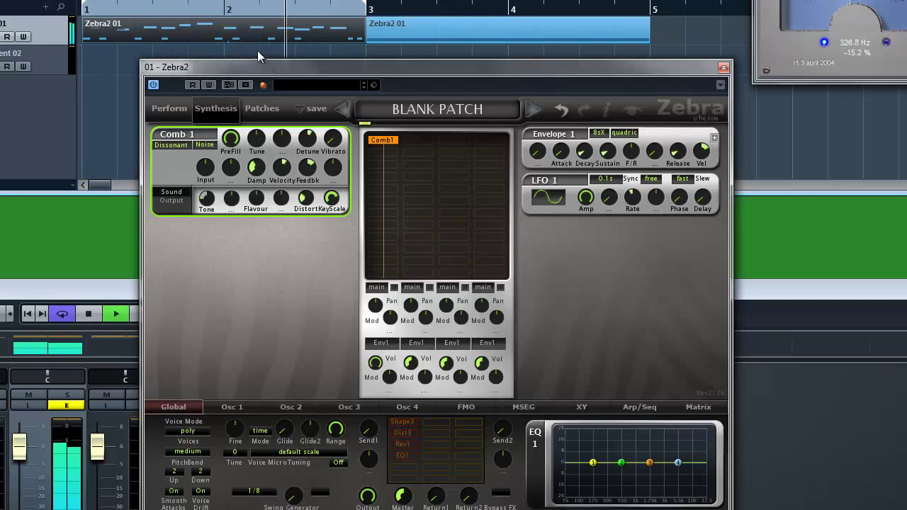
pyautogui.press('space')
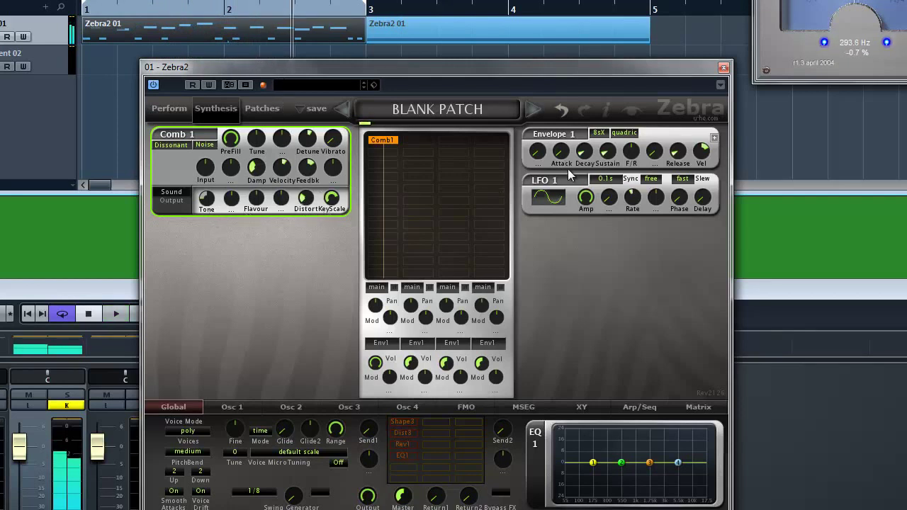
pyautogui.moveTo(608, 151); pyautogui.dragTo(609, 68)
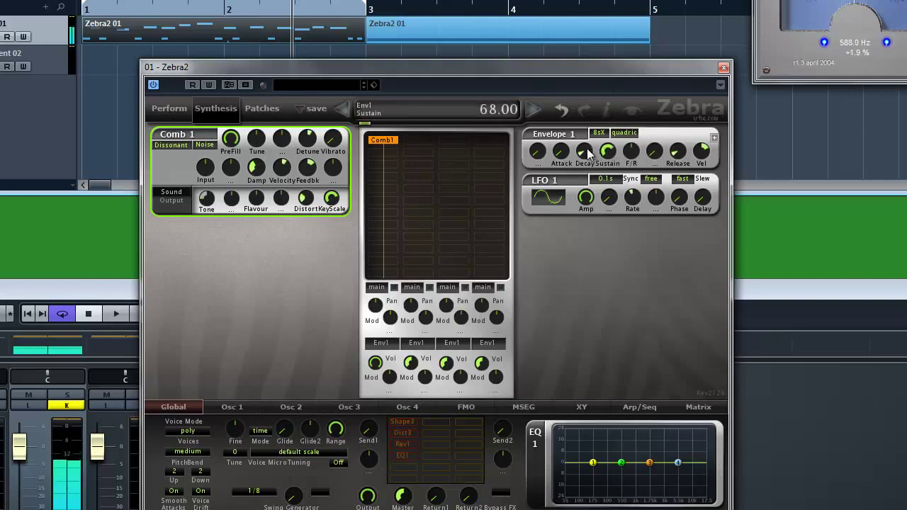
# - Readjust Envelope 1 by reducing its Sustain and slightly altering its Decay
pyautogui.moveTo(588, 154); pyautogui.dragTo(613, 155)
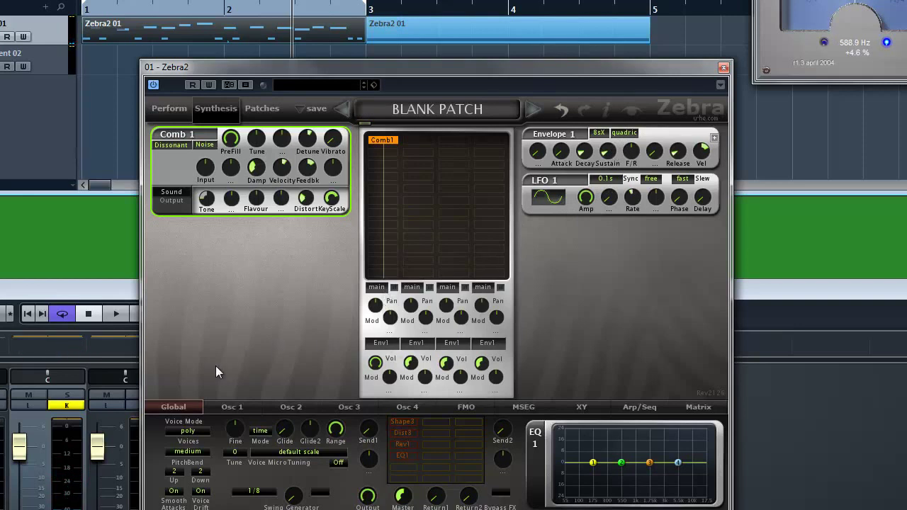
# - Activate Distortion 3 with Output 5.00, Low 6.60 and Input -0.60, and move it into the second effects lane
pyautogui.click(401, 433)
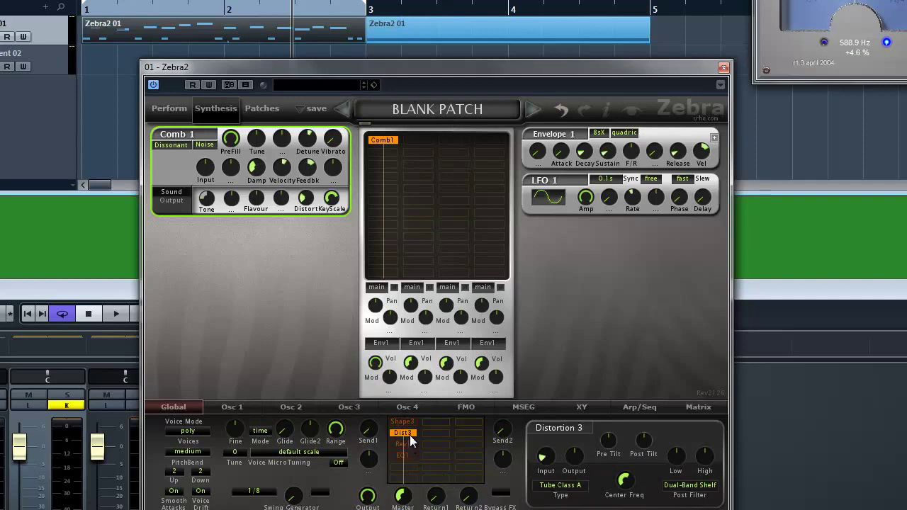
pyautogui.moveTo(580, 454)
pyautogui.mouseDown()
pyautogui.moveTo(583, 430)
pyautogui.moveTo(586, 441)
pyautogui.mouseUp()
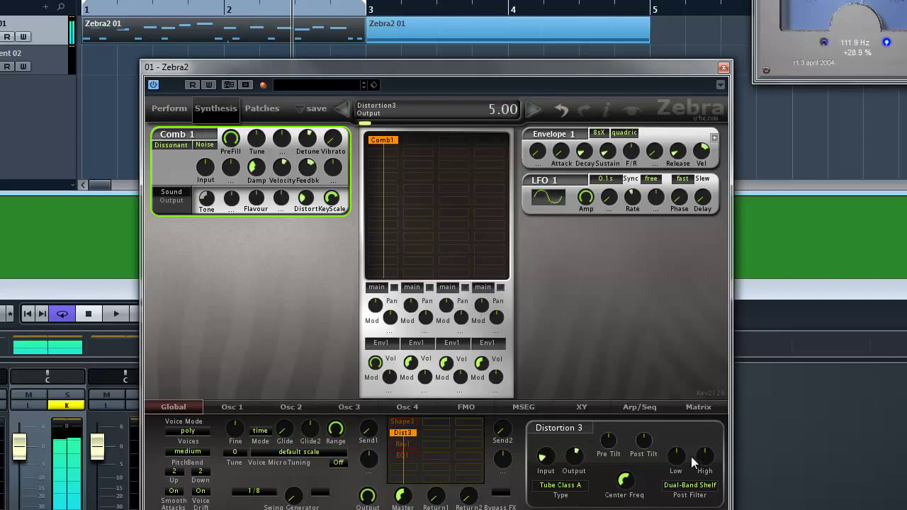
pyautogui.moveTo(680, 459)
pyautogui.mouseDown()
pyautogui.moveTo(686, 413)
pyautogui.moveTo(702, 455)
pyautogui.moveTo(714, 408)
pyautogui.moveTo(706, 479)
pyautogui.moveTo(677, 446)
pyautogui.moveTo(677, 458)
pyautogui.mouseUp()
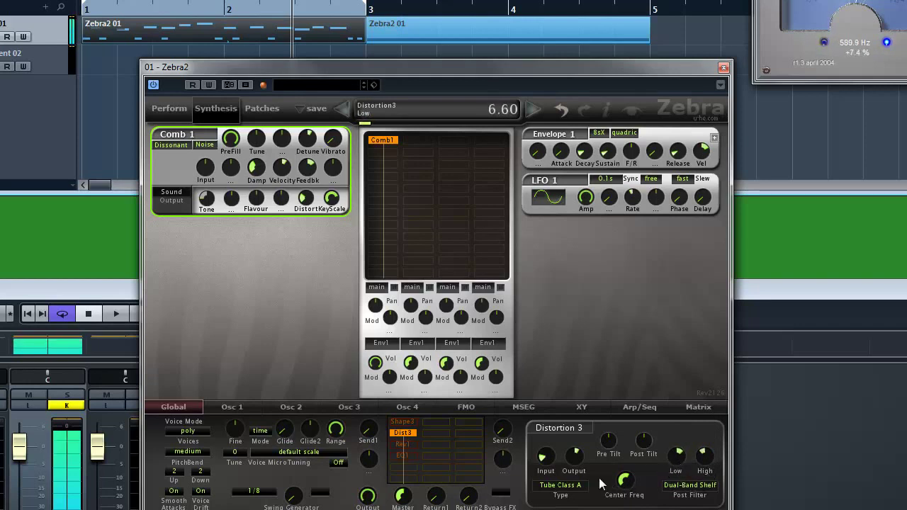
pyautogui.moveTo(547, 459)
pyautogui.mouseDown()
pyautogui.moveTo(548, 468)
pyautogui.moveTo(554, 425)
pyautogui.moveTo(546, 460)
pyautogui.mouseUp()
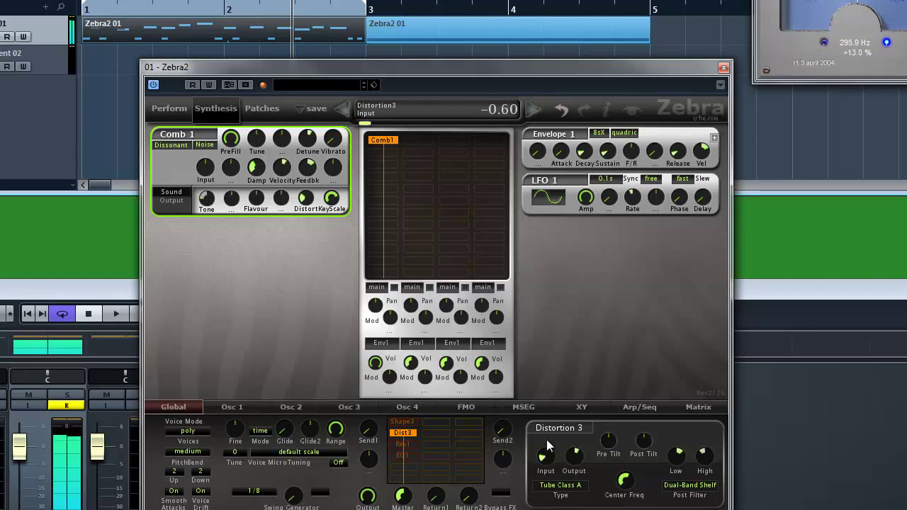
pyautogui.moveTo(396, 436); pyautogui.dragTo(438, 433)
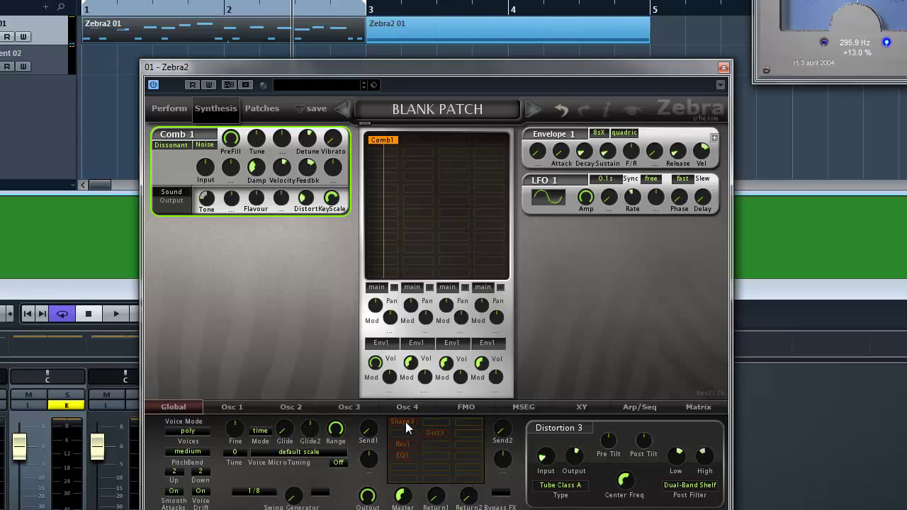
# - Activate Shaper 3 with type Shape, lower its Edge slightly, raise Output and set HiOut to 9.40
pyautogui.click(405, 424)
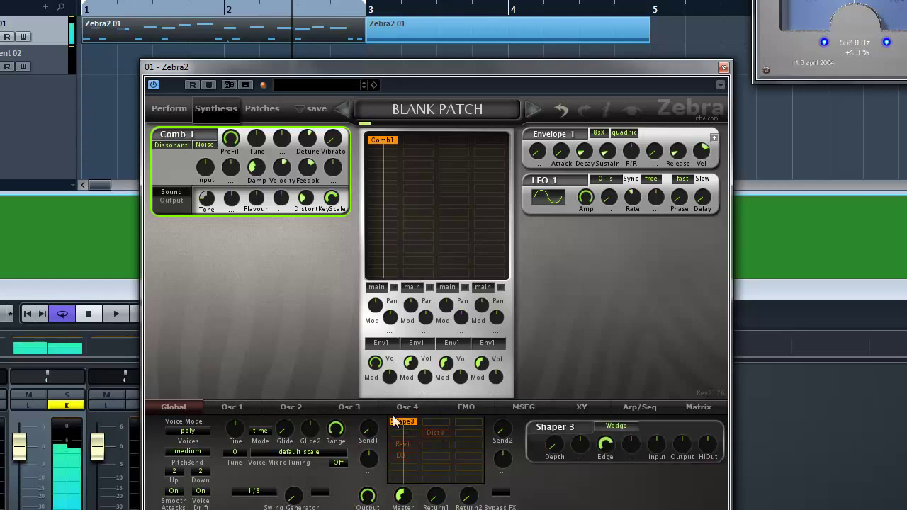
pyautogui.click(618, 426)
pyautogui.click(642, 435)
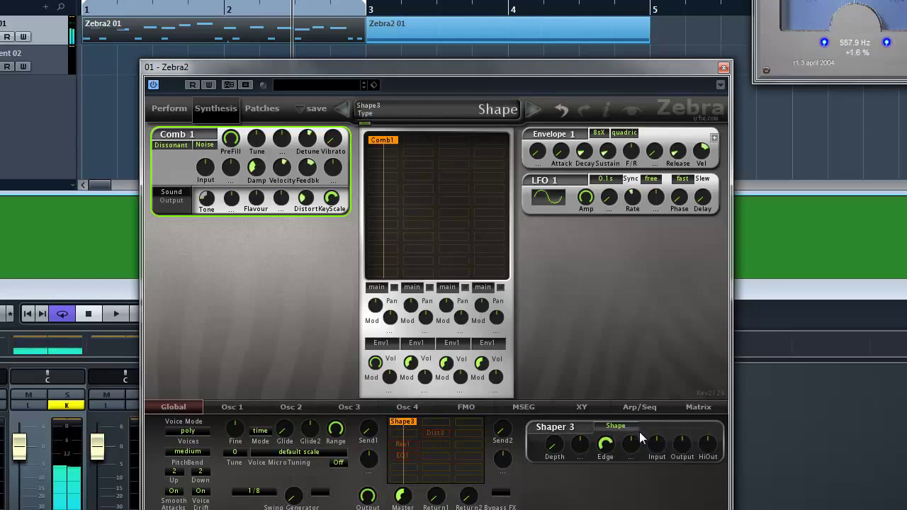
pyautogui.moveTo(606, 445); pyautogui.dragTo(606, 473)
pyautogui.moveTo(606, 504); pyautogui.dragTo(602, 478)
pyautogui.moveTo(675, 448); pyautogui.dragTo(714, 418)
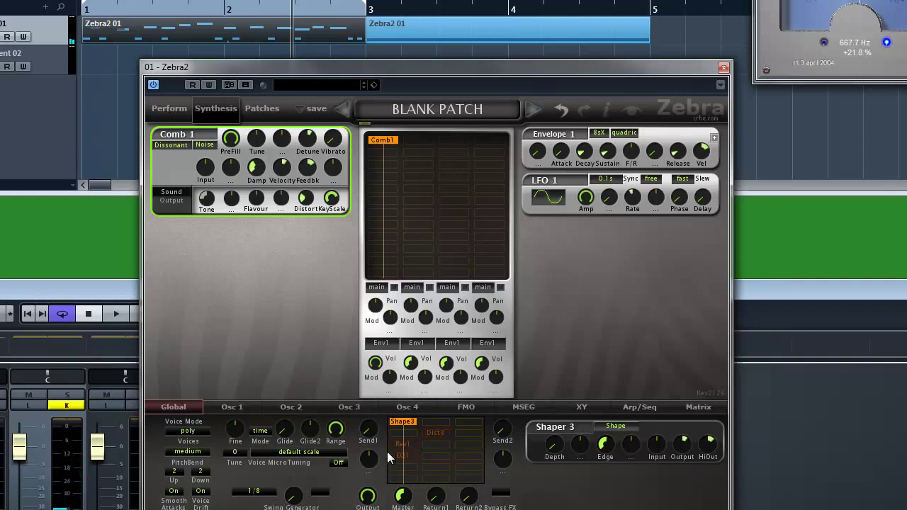
pyautogui.moveTo(711, 438)
pyautogui.mouseDown()
pyautogui.moveTo(718, 436)
pyautogui.moveTo(684, 454)
pyautogui.moveTo(713, 446)
pyautogui.mouseUp()
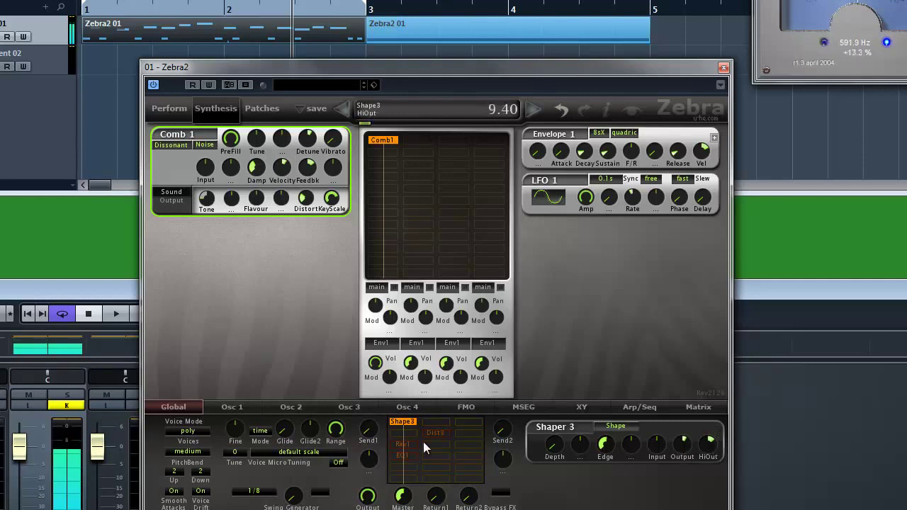
# - Activate the Rev1 reverb, lower its Dry, Wet and Feedback levels, and set Damp to 32.40
pyautogui.click(402, 444)
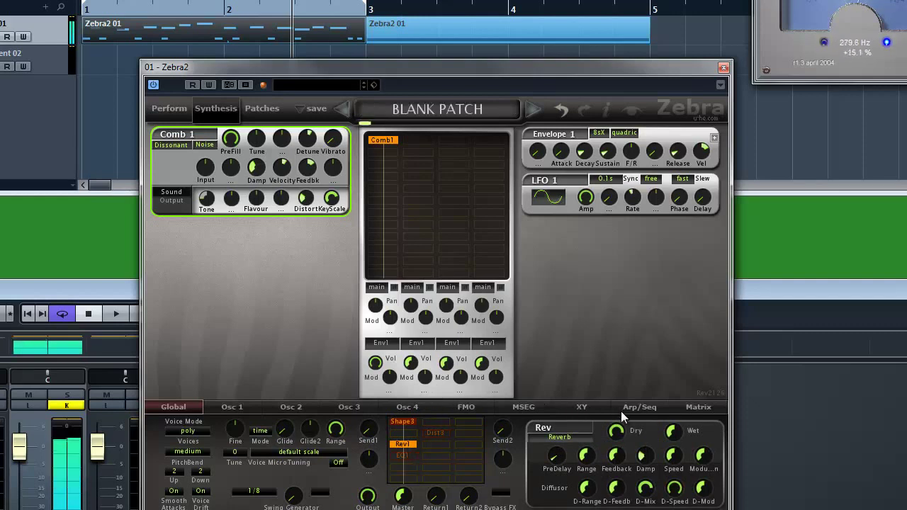
pyautogui.moveTo(622, 430); pyautogui.dragTo(613, 415)
pyautogui.moveTo(672, 441); pyautogui.dragTo(673, 451)
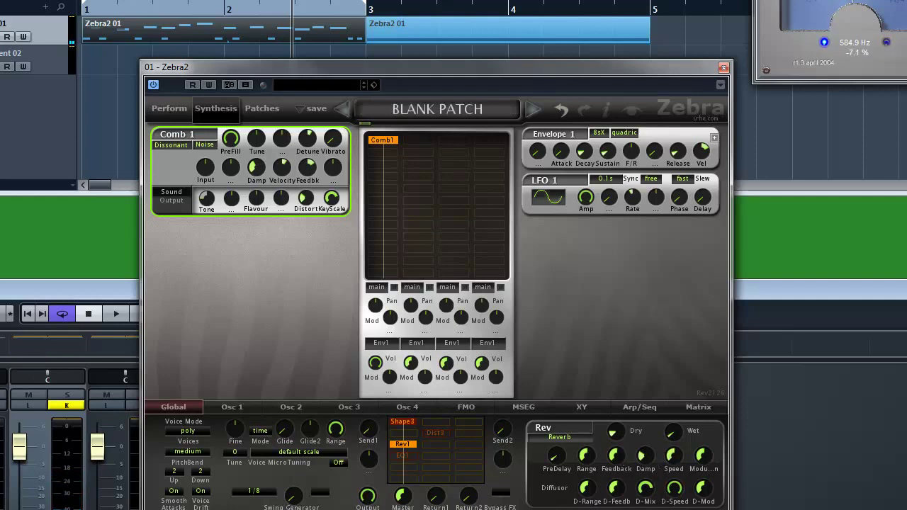
pyautogui.moveTo(644, 456)
pyautogui.mouseDown()
pyautogui.moveTo(648, 489)
pyautogui.moveTo(656, 418)
pyautogui.moveTo(653, 451)
pyautogui.mouseUp()
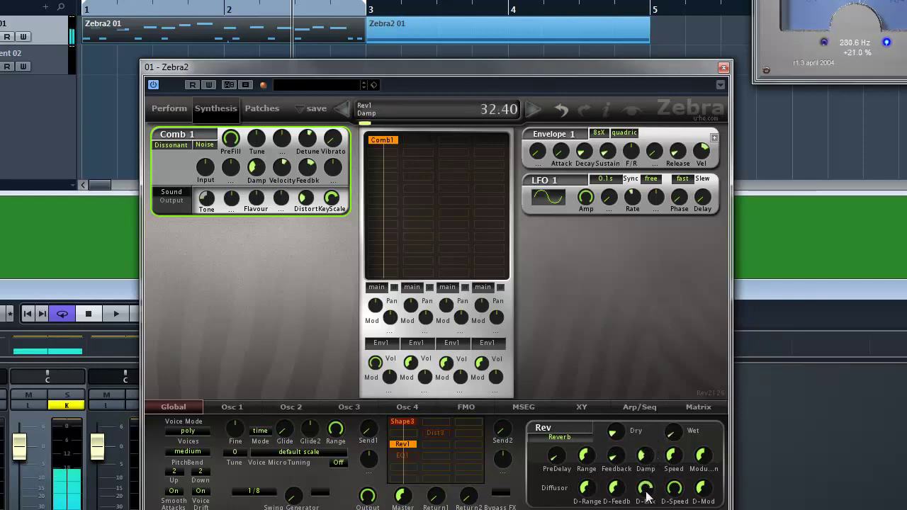
# - Adjust the reverb's Range and reduce the diffusor's D-Range and D-Feedb amounts
pyautogui.moveTo(645, 487); pyautogui.dragTo(621, 393)
pyautogui.moveTo(585, 488); pyautogui.dragTo(585, 503)
pyautogui.click(586, 455)
pyautogui.moveTo(586, 454); pyautogui.dragTo(586, 429)
pyautogui.moveTo(616, 488); pyautogui.dragTo(616, 498)
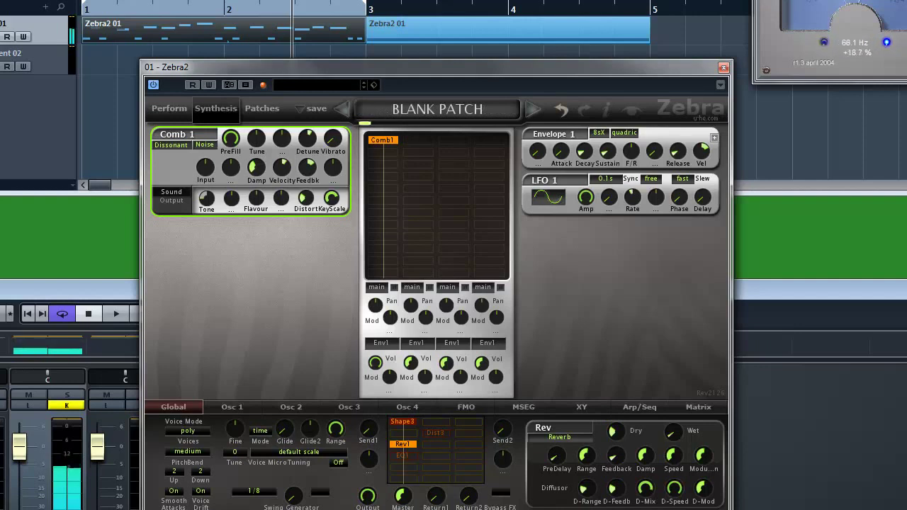
# - Refine Rev1 by lowering D-Speed, setting Feedback to 23.50 and readjusting Range and D-Mix
pyautogui.click(407, 442)
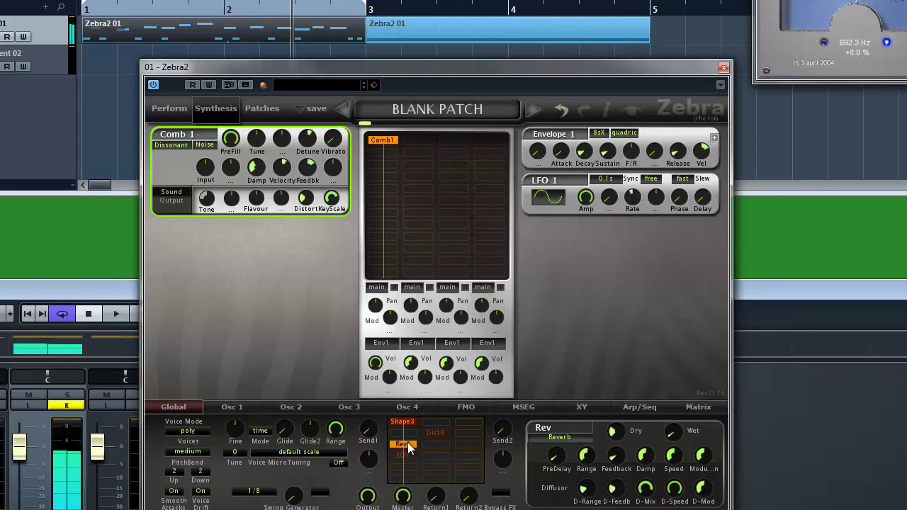
pyautogui.moveTo(679, 484); pyautogui.dragTo(645, 500)
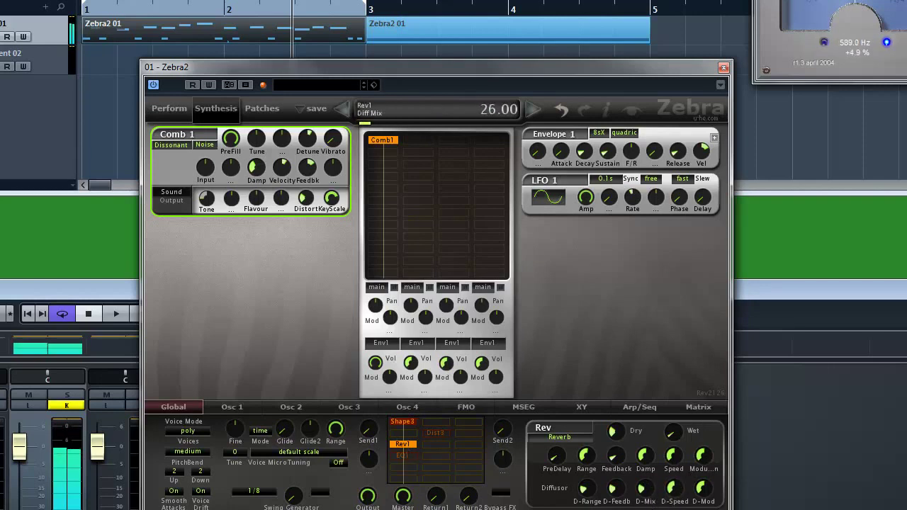
pyautogui.moveTo(646, 456); pyautogui.dragTo(623, 462)
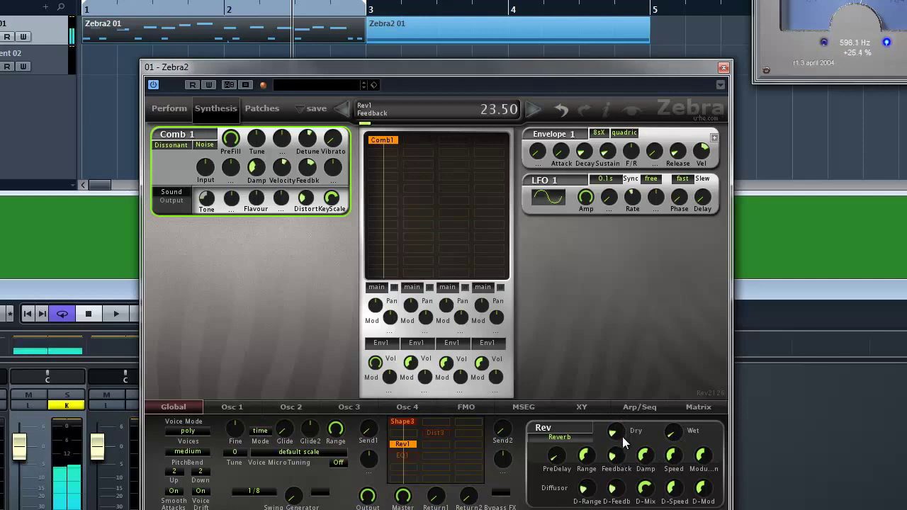
pyautogui.moveTo(588, 472); pyautogui.dragTo(589, 479)
pyautogui.moveTo(646, 487); pyautogui.dragTo(646, 495)
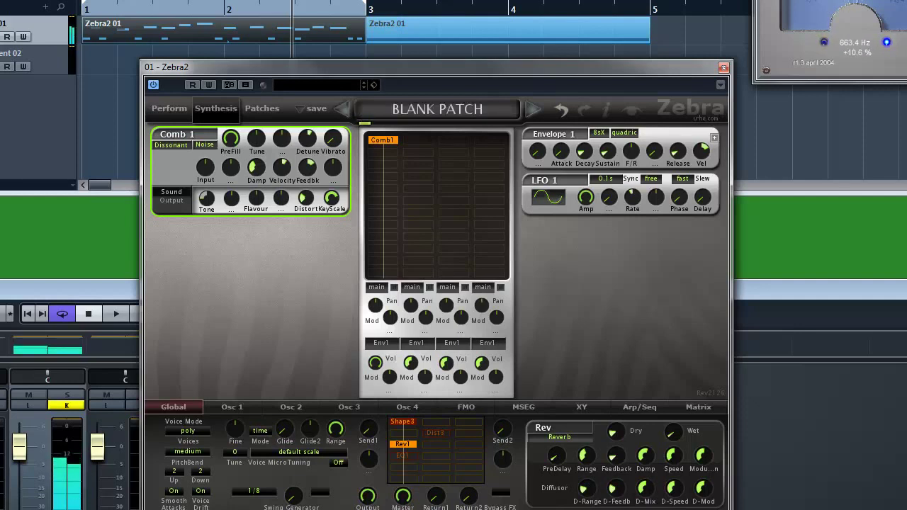
# - Activate EQ 1 and roll off the highs with bands 2, 3 and the high shelf, and show Comb 1's Output settings
pyautogui.click(406, 453)
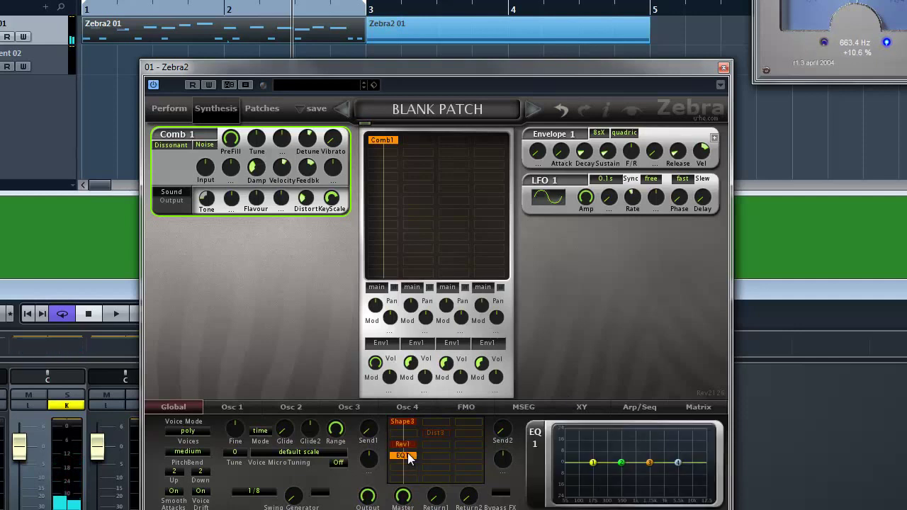
pyautogui.moveTo(678, 464); pyautogui.dragTo(652, 483)
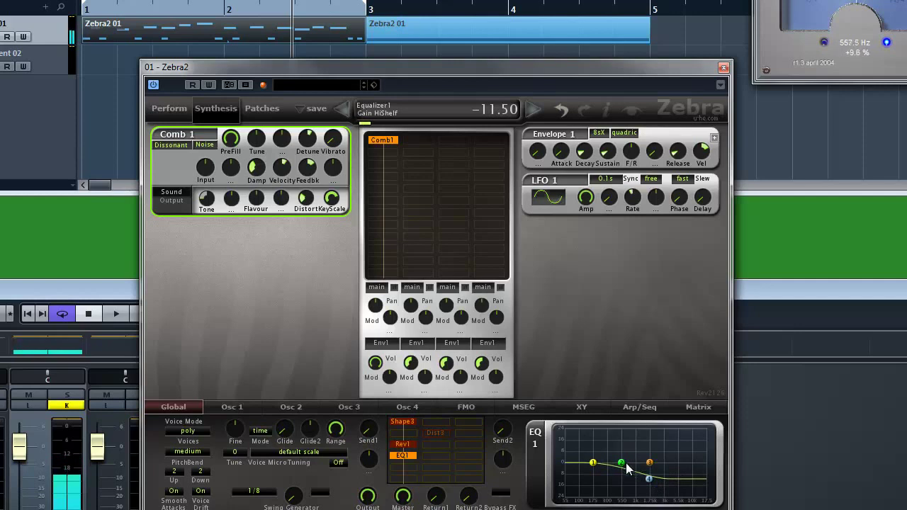
pyautogui.moveTo(649, 479); pyautogui.dragTo(619, 472)
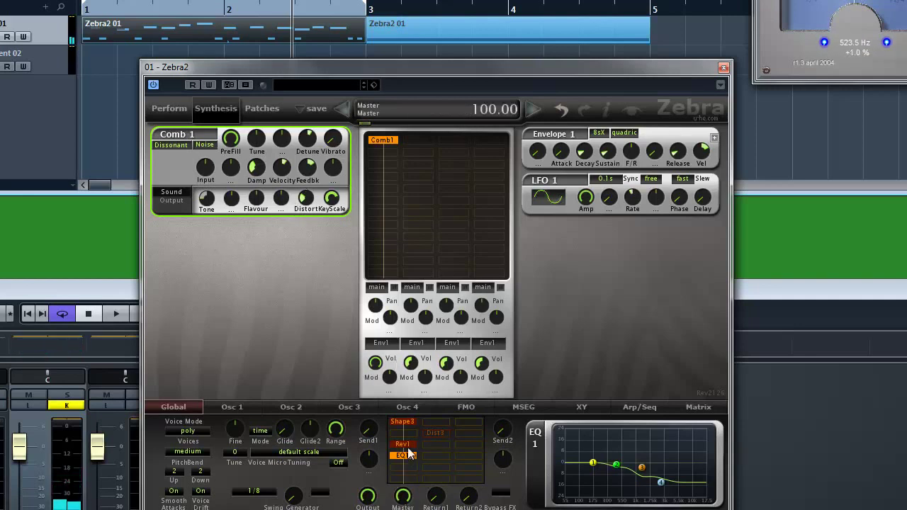
pyautogui.click(181, 204)
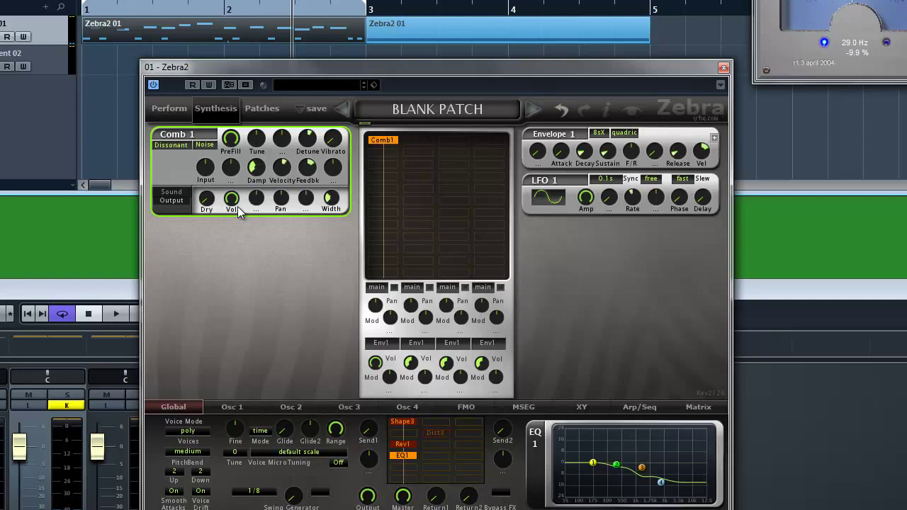
# - Open the first Zebra2 01 part in the Key Editor, close the Zebra2 window and maximize the editor
pyautogui.doubleClick(143, 33)
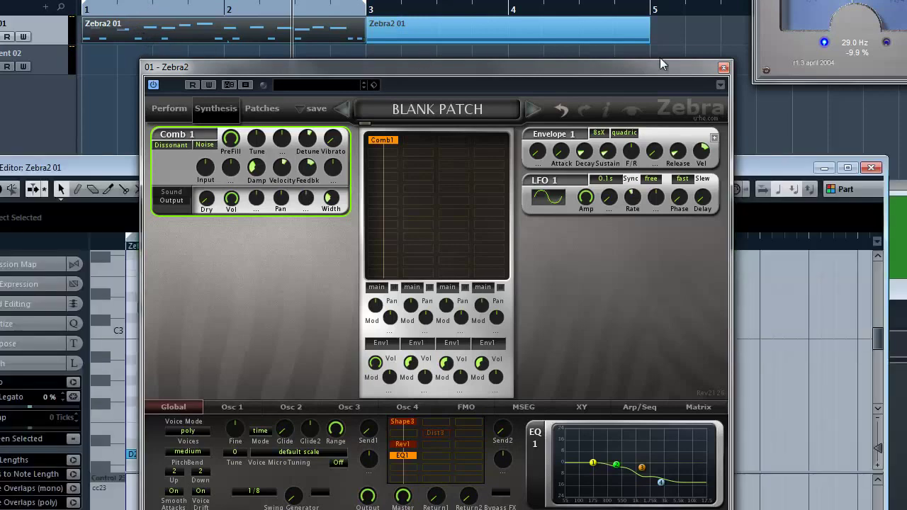
pyautogui.click(724, 67)
pyautogui.moveTo(665, 170); pyautogui.dragTo(610, 41)
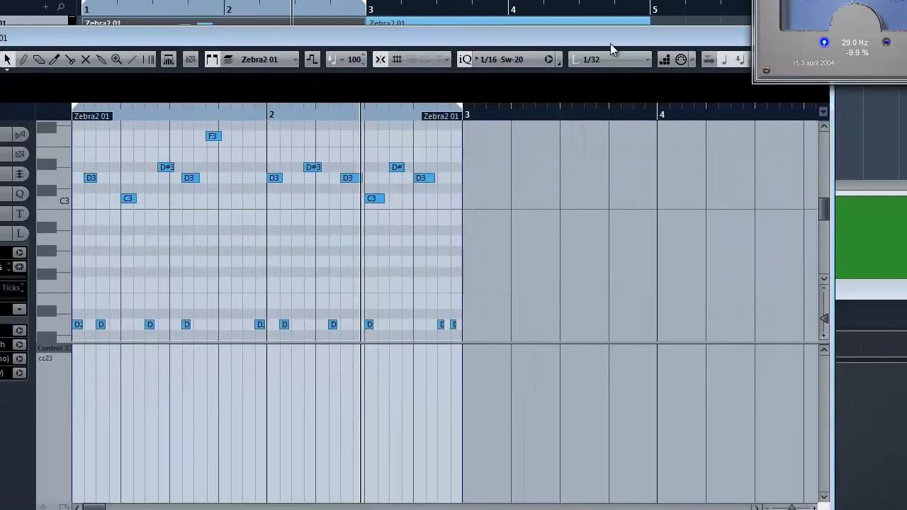
pyautogui.doubleClick(691, 35)
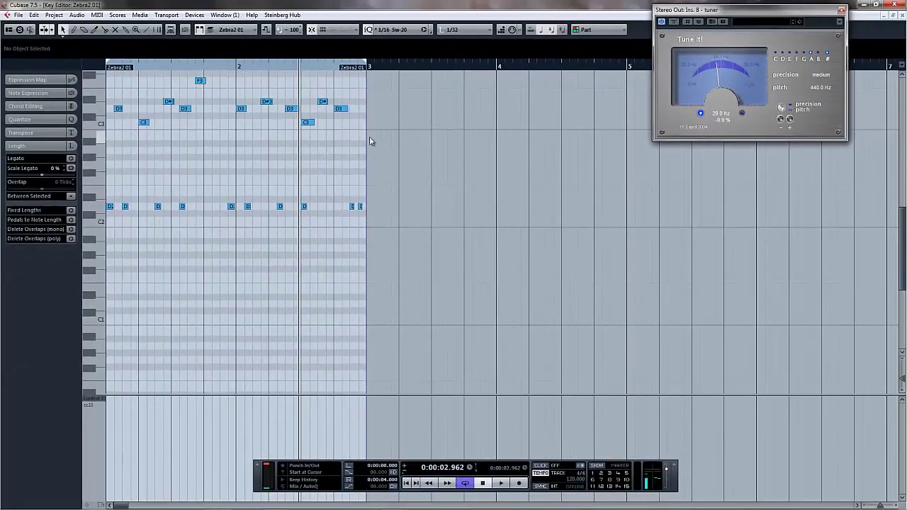
# - Draw nine short C1 notes across both bars of the Zebra2 01 part and play it from the start
pyautogui.rightClick(190, 206)
pyautogui.click(184, 204)
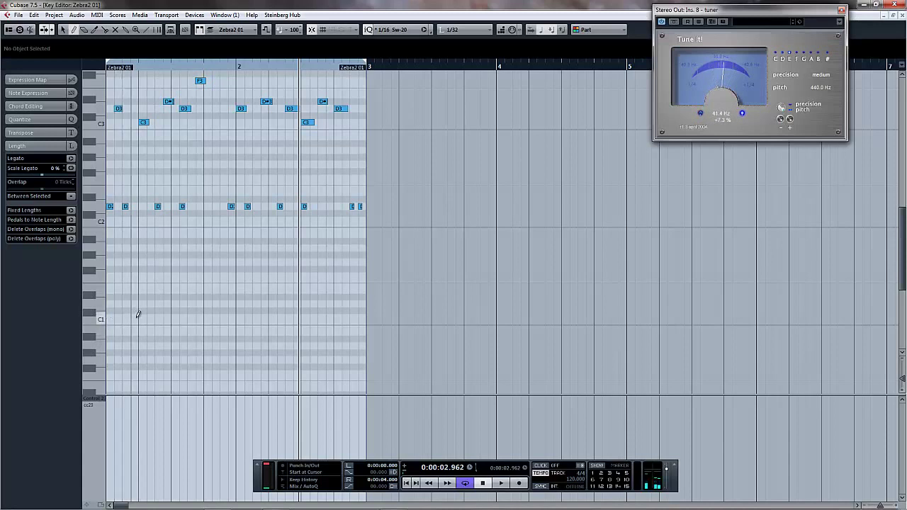
pyautogui.click(133, 317)
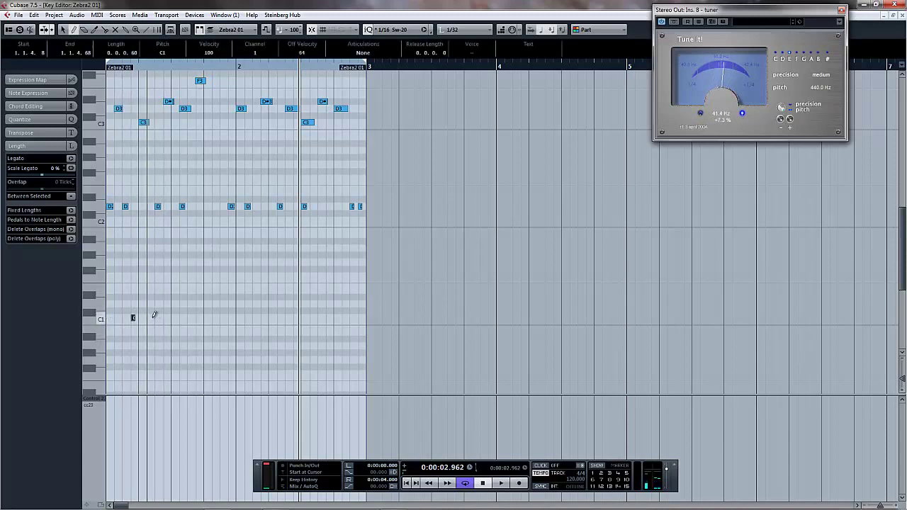
pyautogui.click(192, 319)
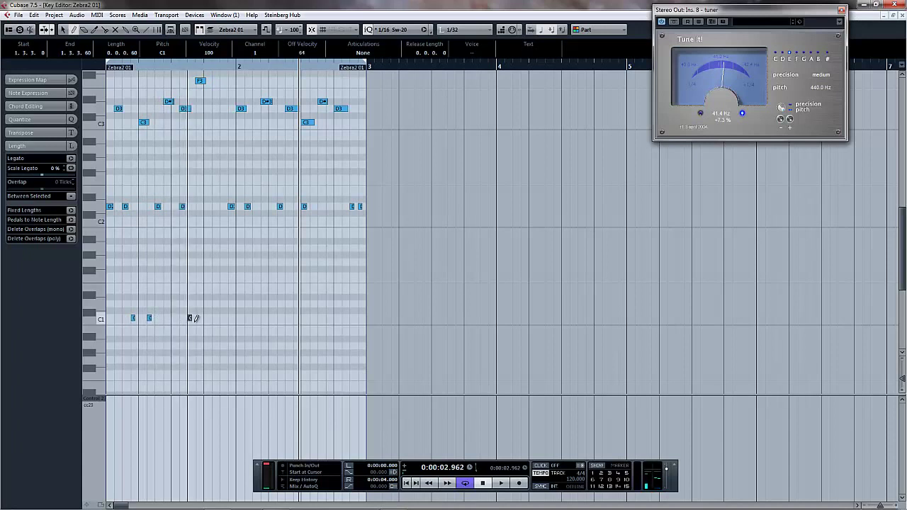
pyautogui.click(207, 318)
pyautogui.click(215, 318)
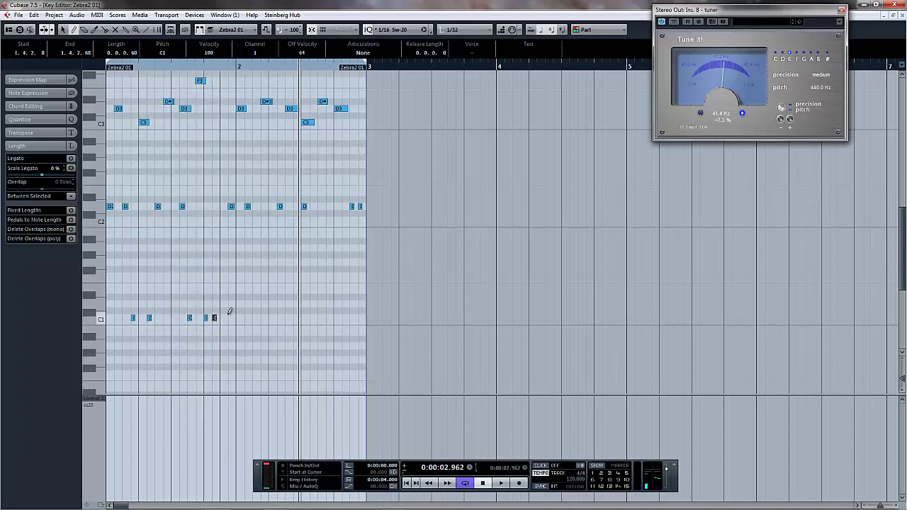
pyautogui.click(256, 318)
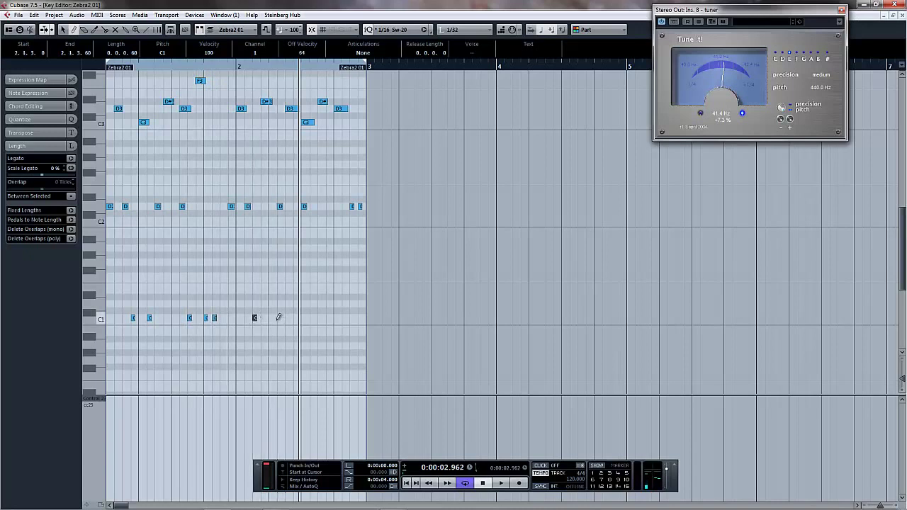
pyautogui.click(272, 318)
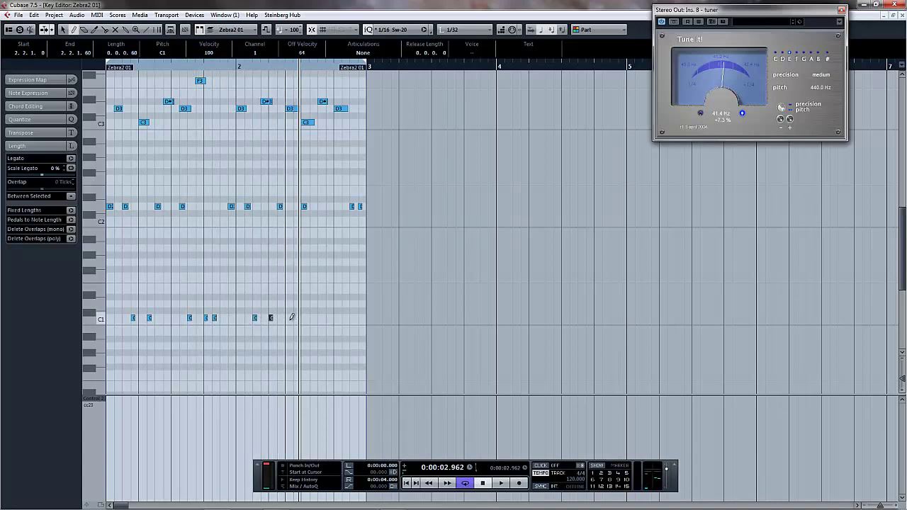
pyautogui.click(312, 319)
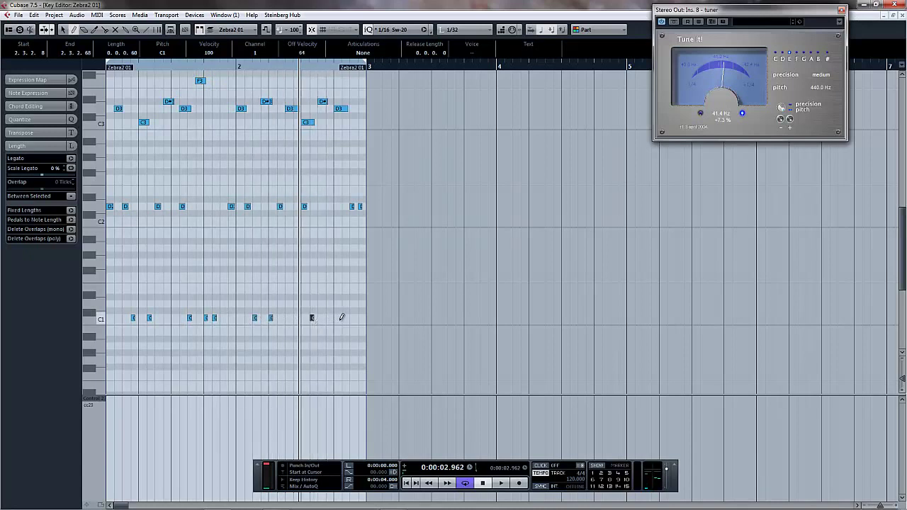
pyautogui.click(344, 318)
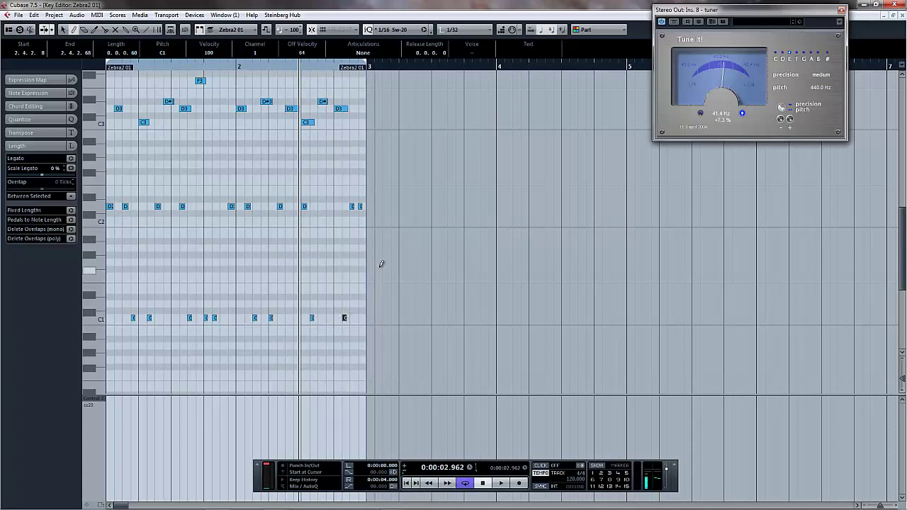
pyautogui.press('KP_Decimal')
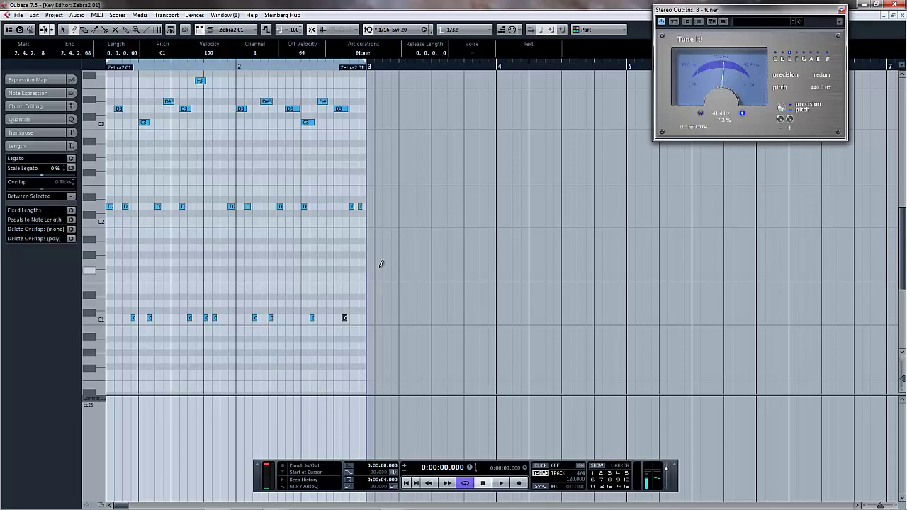
pyautogui.press('space')
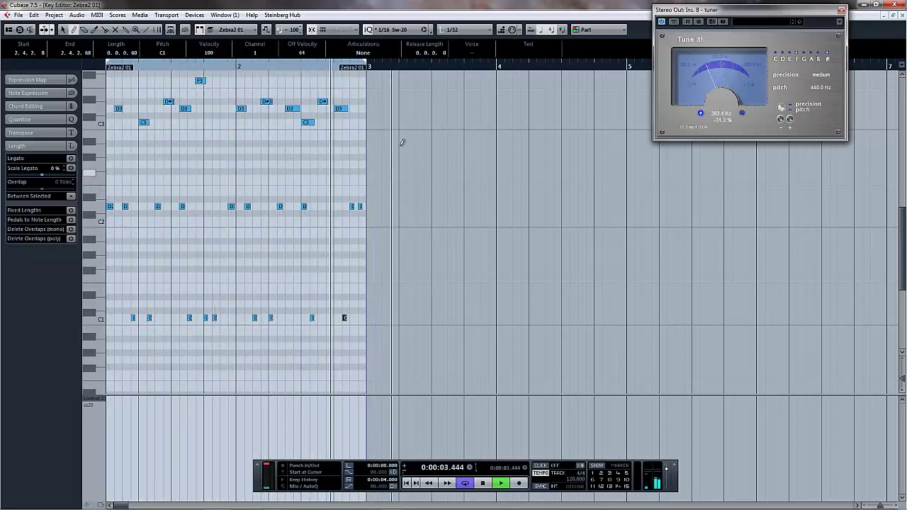
# - Close the Key Editor and reopen the Zebra2 instrument of the Zebra2 01 track
pyautogui.click(902, 17)
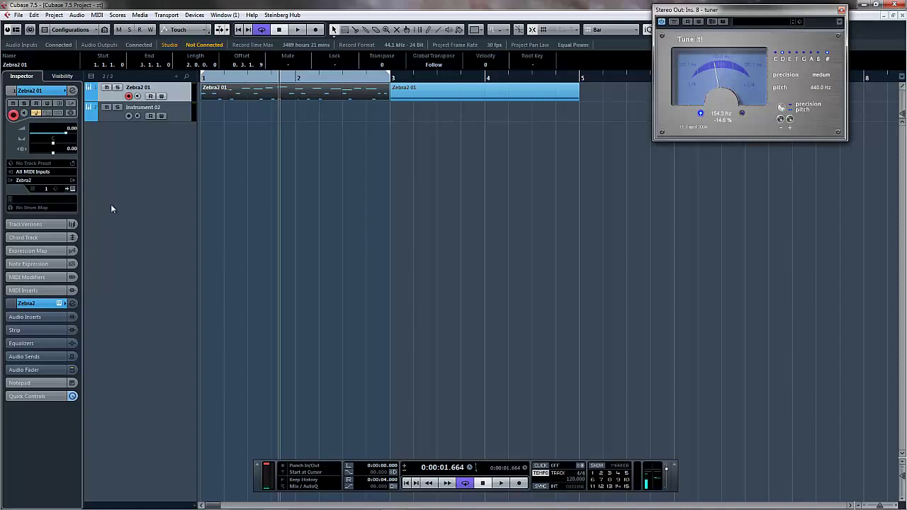
pyautogui.click(72, 189)
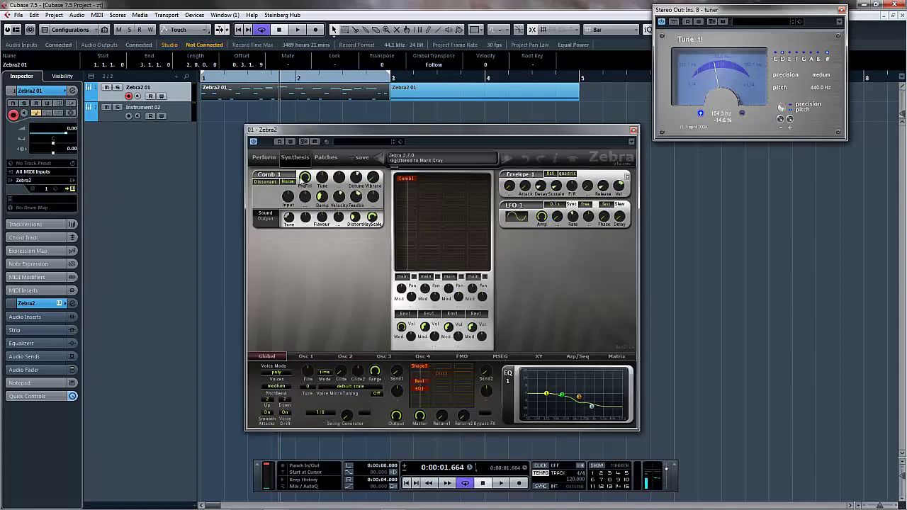